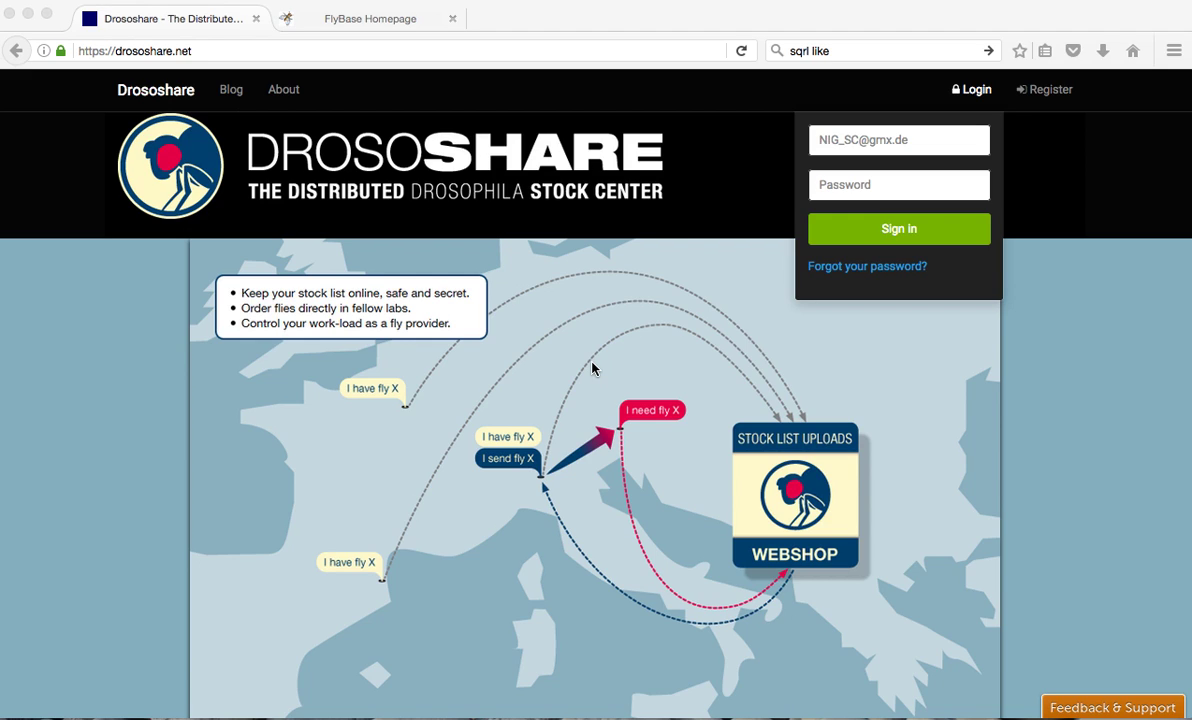
Step: Sign in to the lab's Drososhare account with its password, then go to Stock Search
left_click(858, 185)
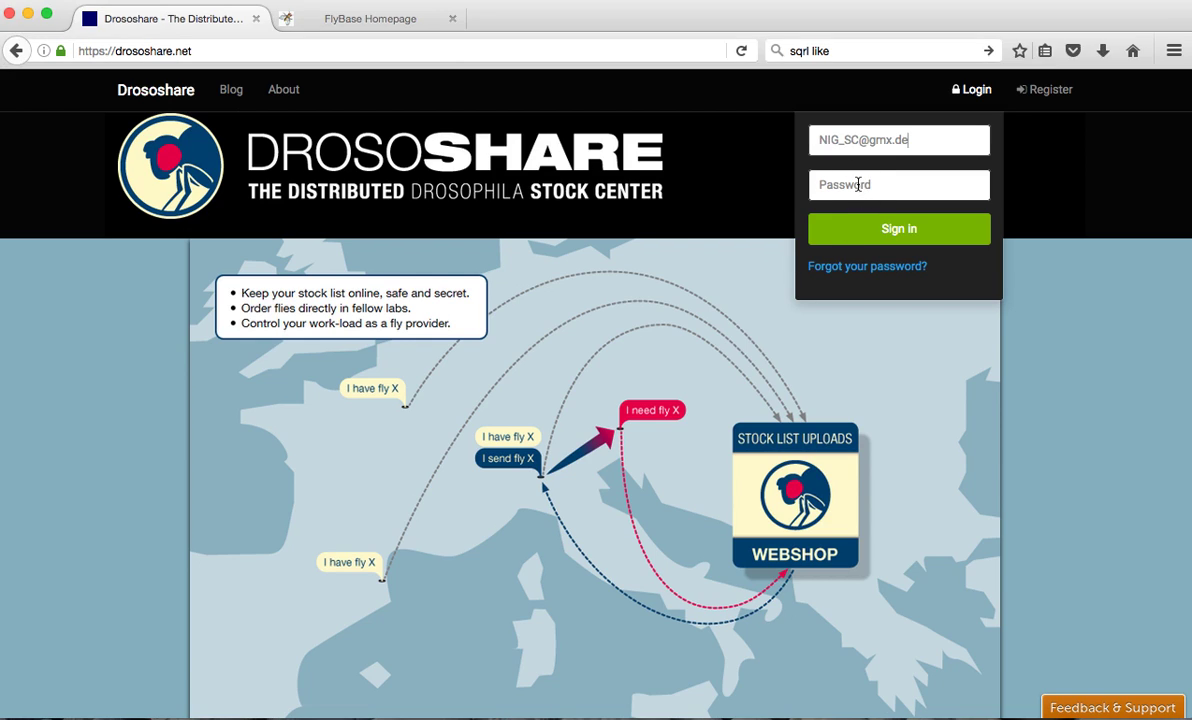
left_click(858, 185)
type("**")
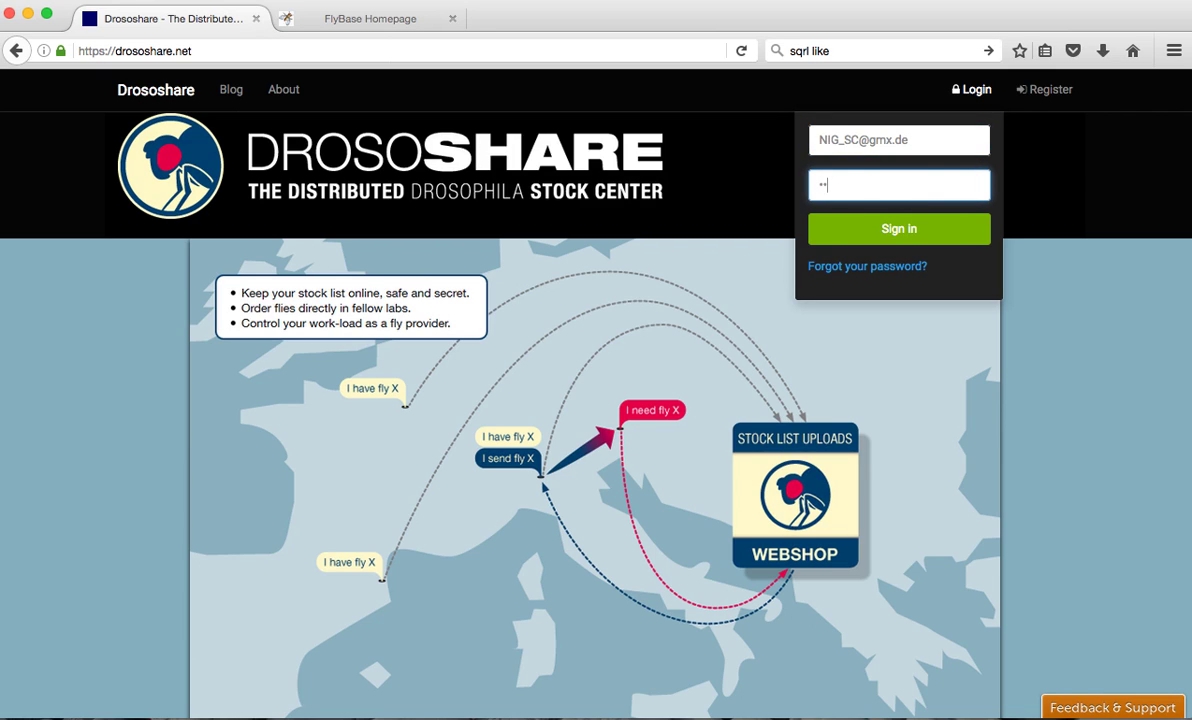
type("*****")
key("Return")
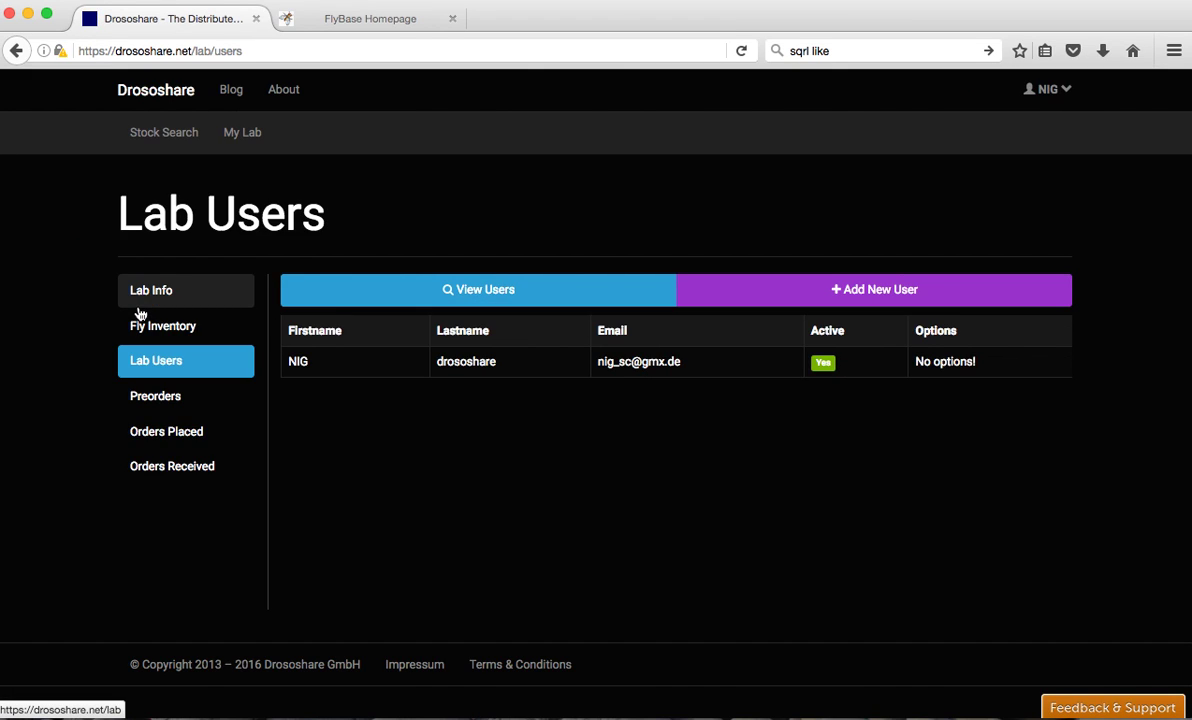
left_click(165, 141)
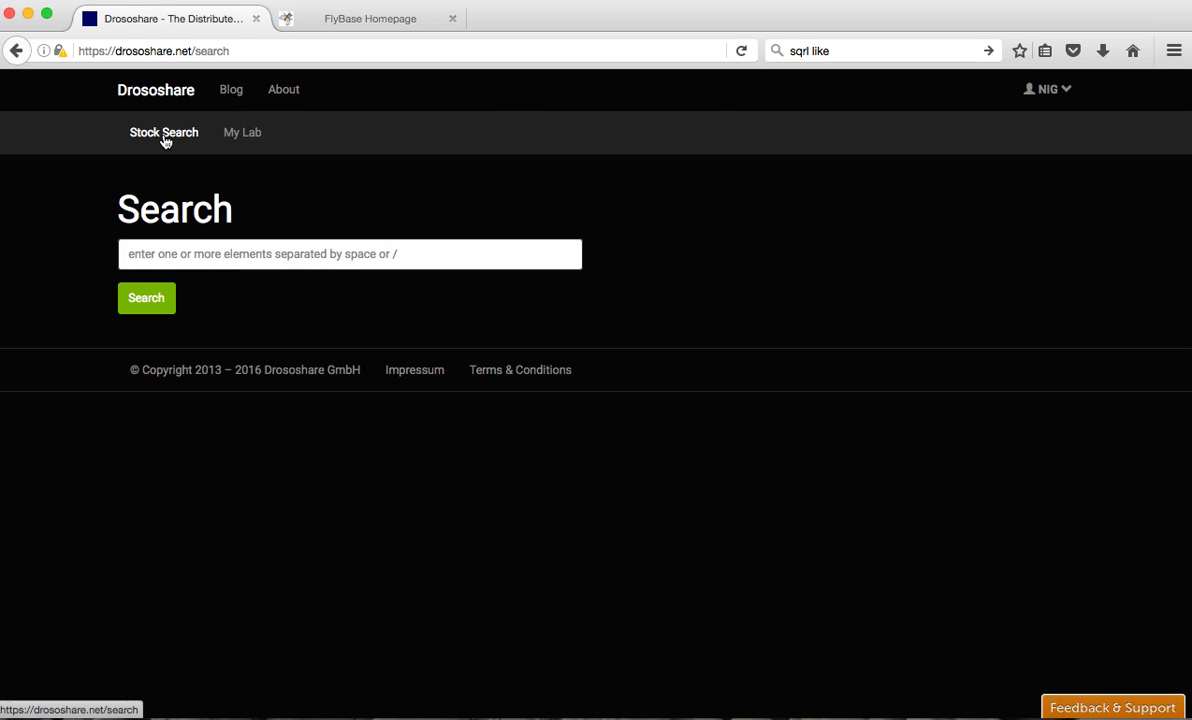
Step: Search stocks for 'd42-gal4, UAS-PKCi', using the d42-gal4 suggestion and fixing the hyphen
left_click(160, 258)
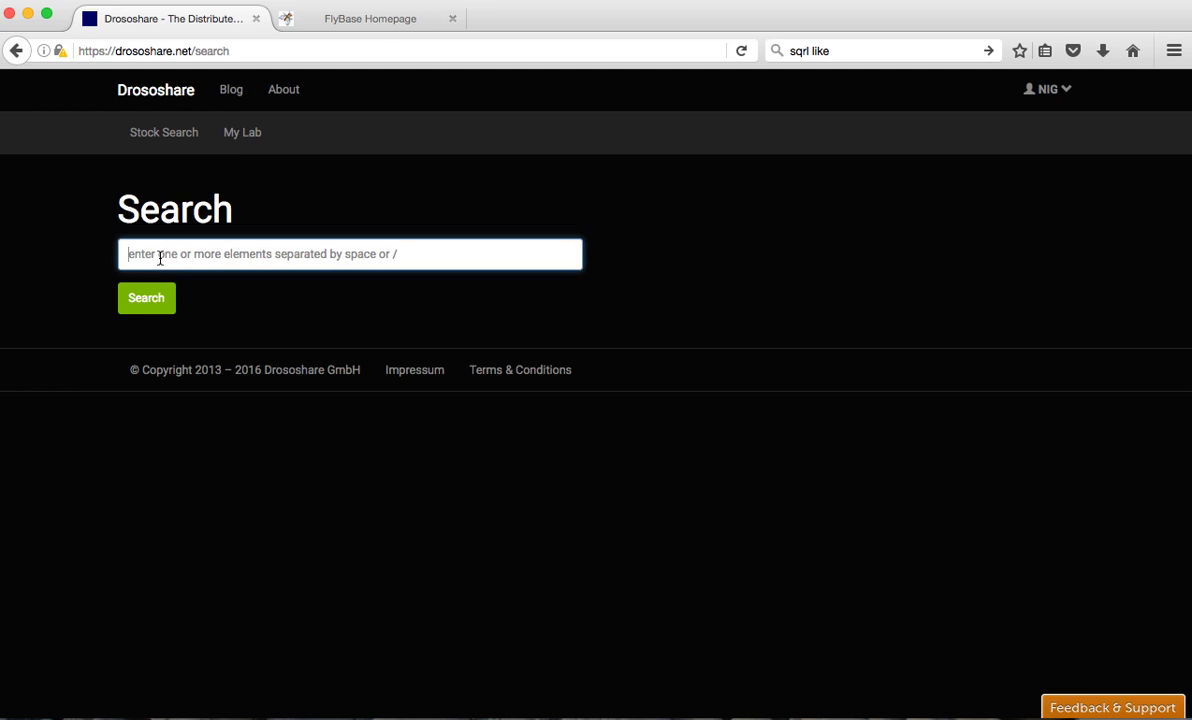
type("d42")
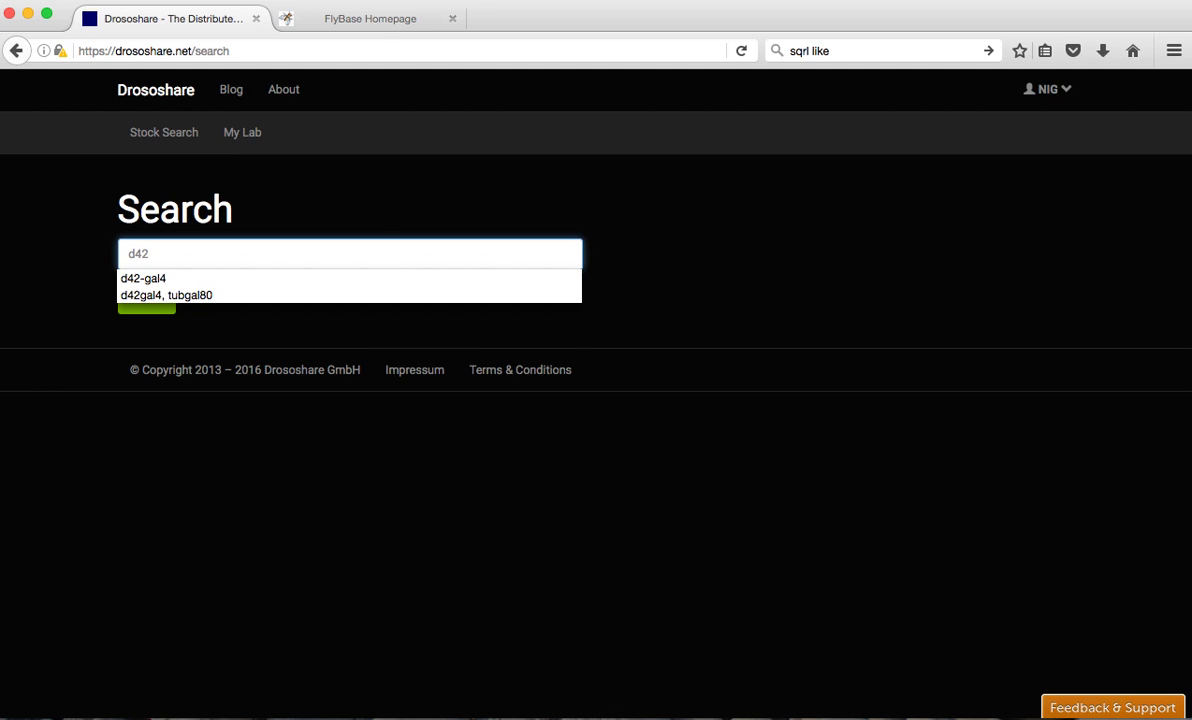
key("Down")
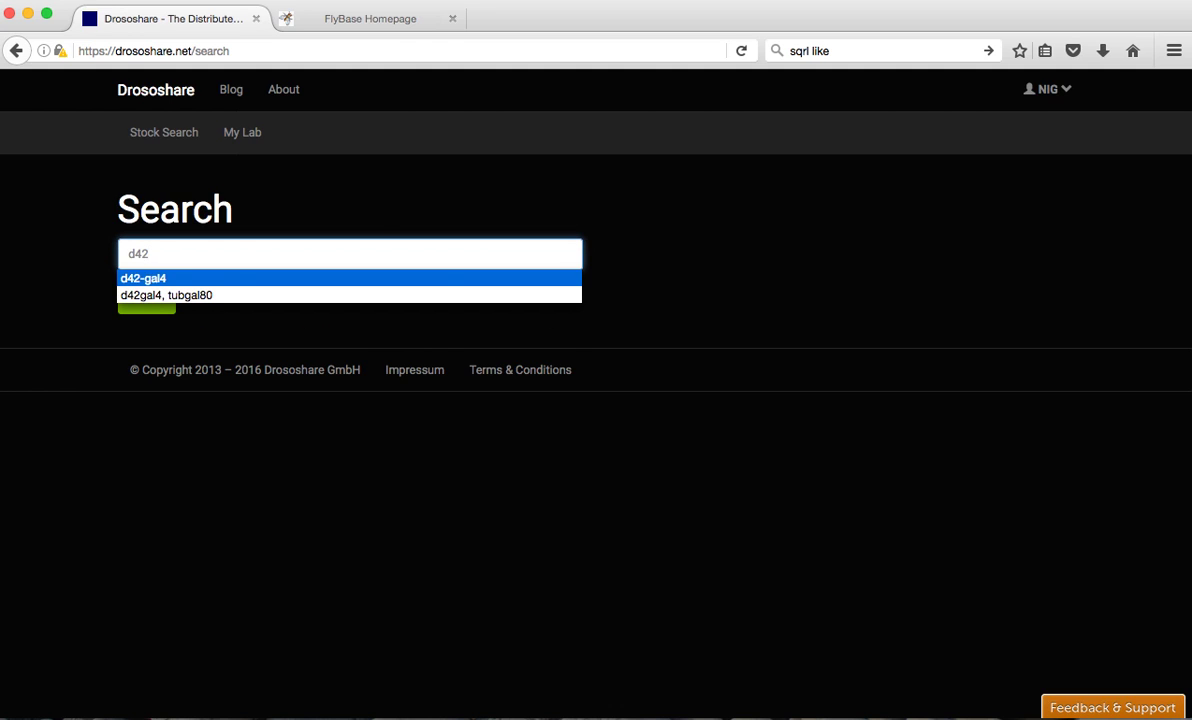
key("Return")
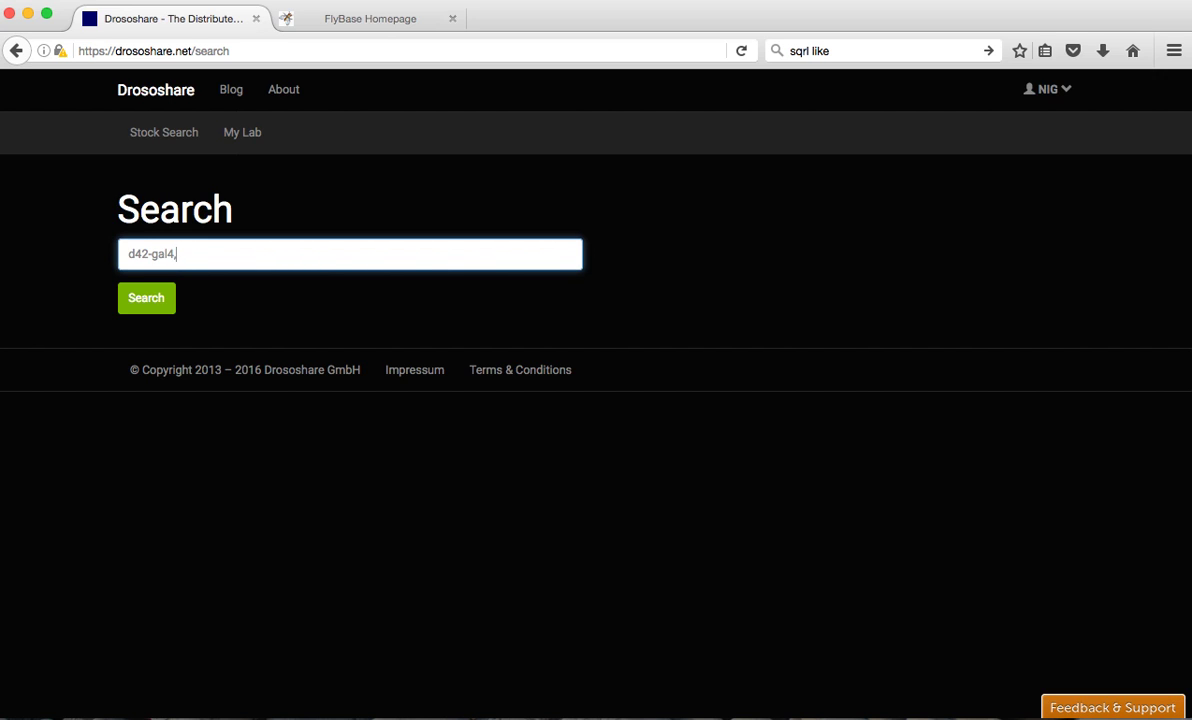
type(", UASPKCi")
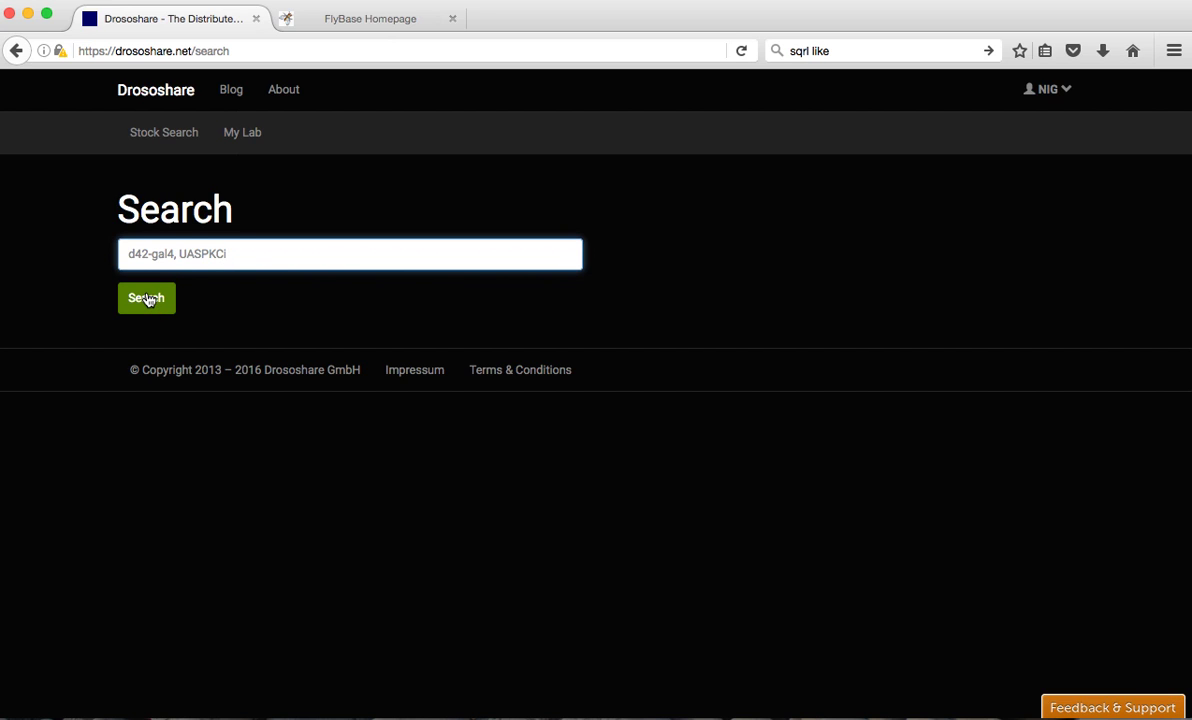
left_click(200, 254)
type("-")
left_click(144, 299)
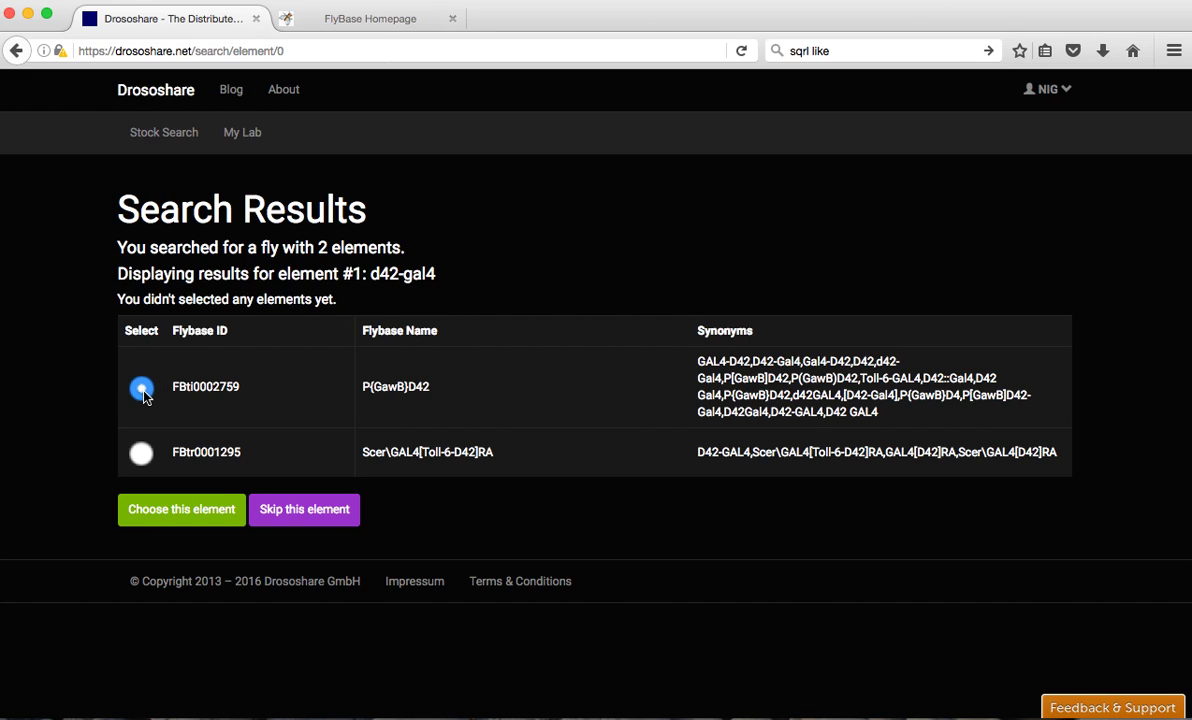
Step: Choose FBti0002759 P{GawB}D42 as the first element and FBtp0001592 P{UAS-PKCi.B} as the second
left_click(165, 513)
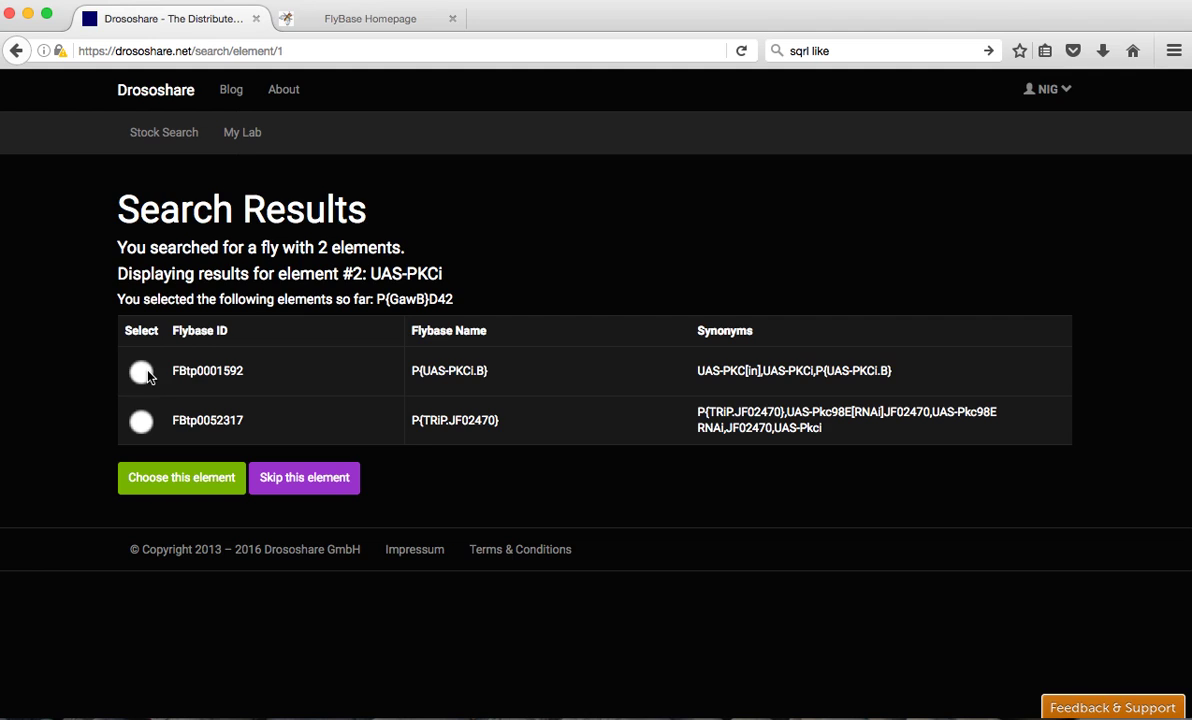
left_click(142, 372)
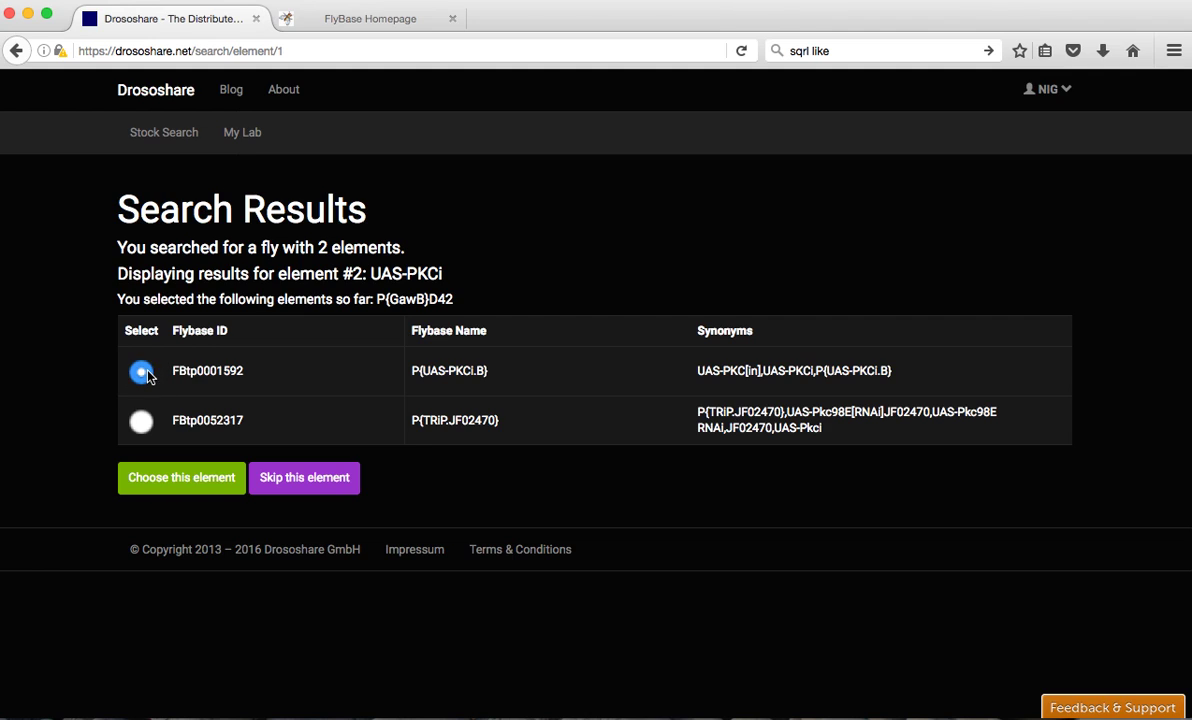
left_click(185, 486)
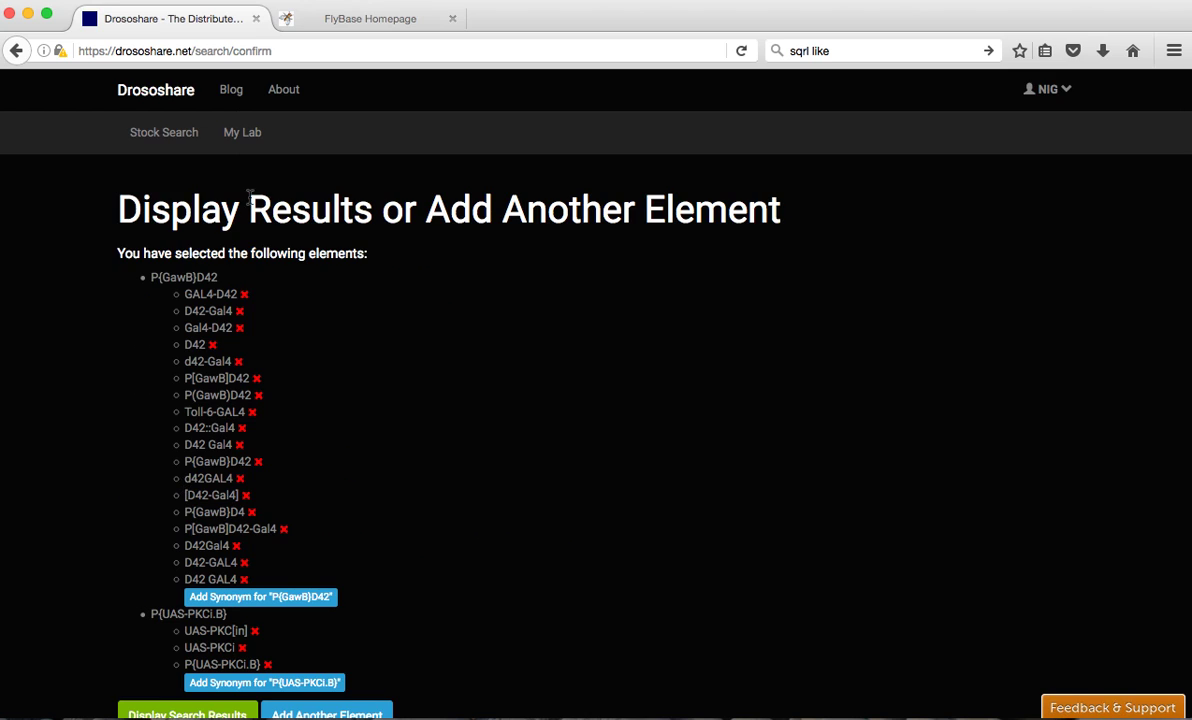
Step: Remove the plain 'D42' synonym from P{GawB}D42 and display the five-stock results
scroll(285, 530, "down", 3)
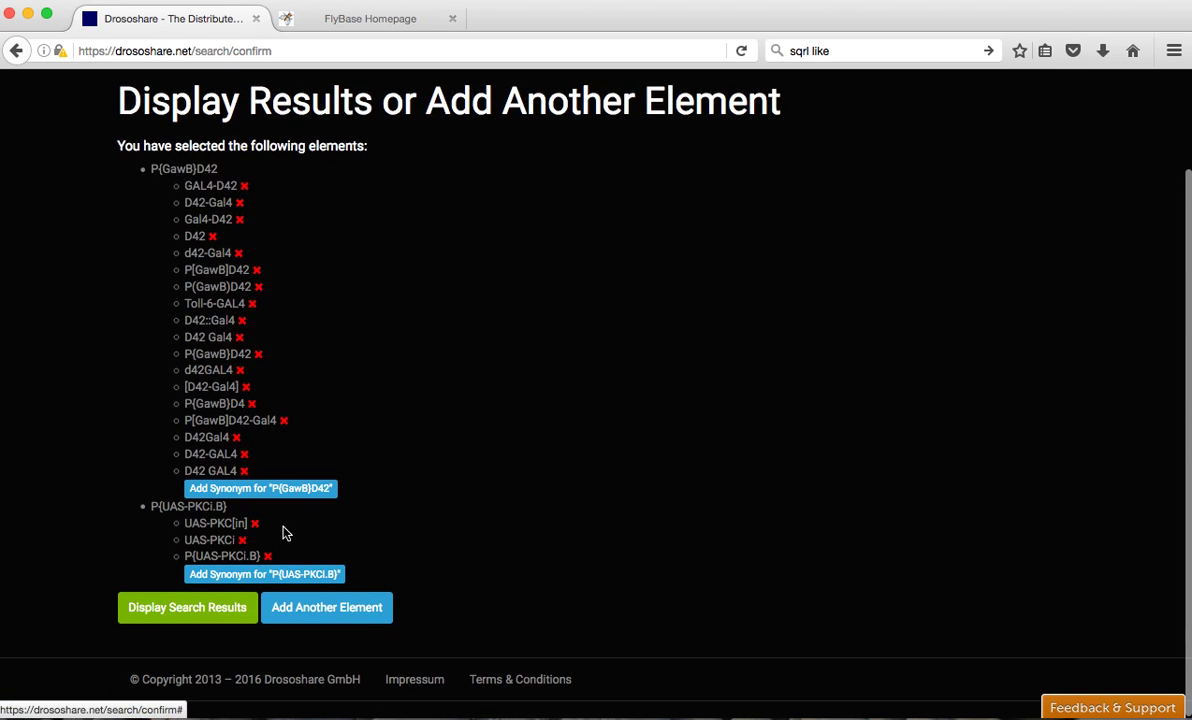
left_click(212, 236)
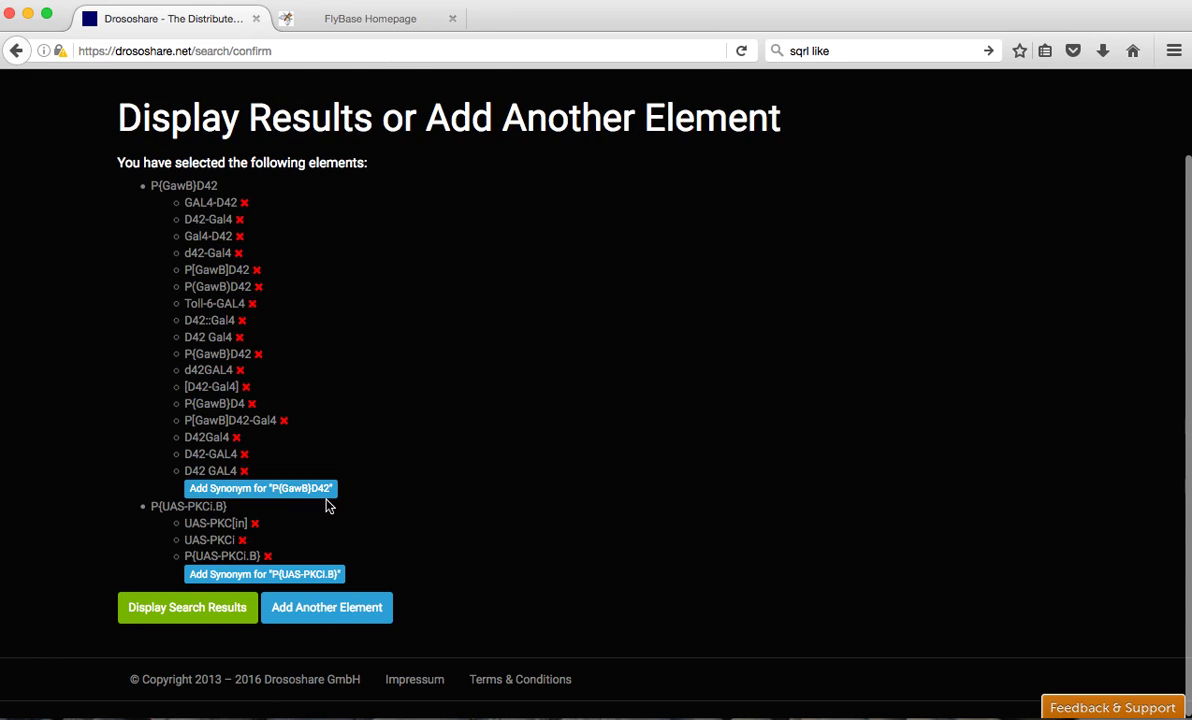
left_click(182, 615)
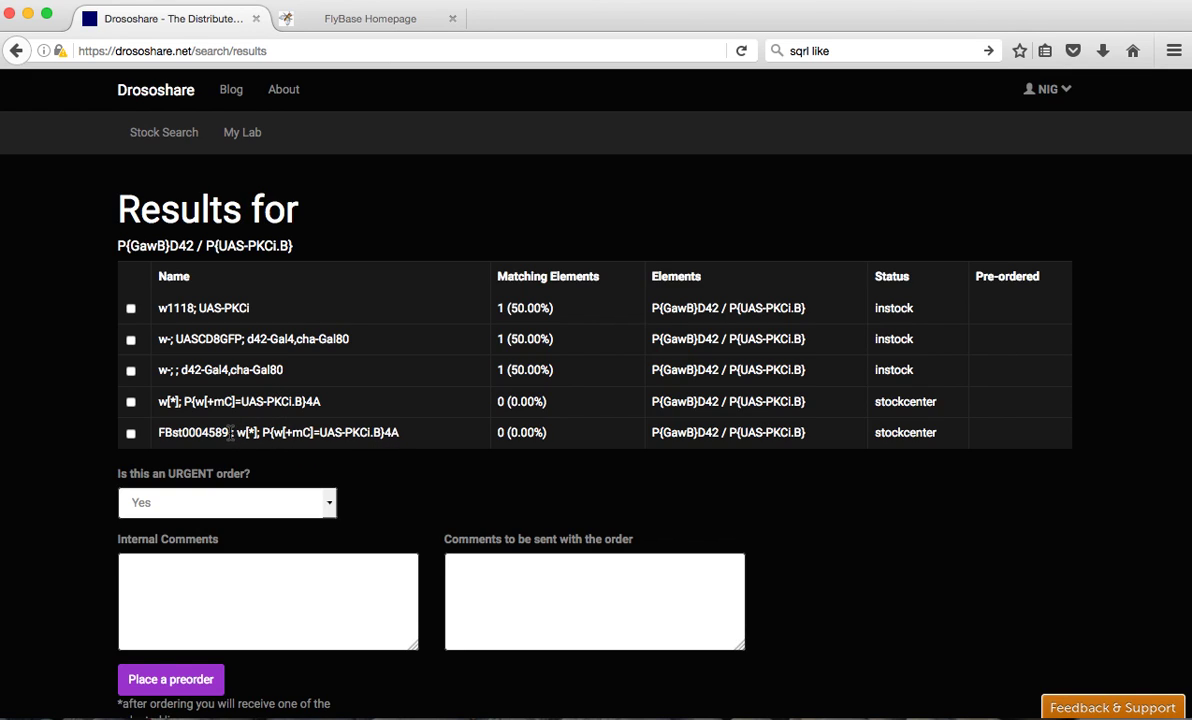
Step: Select and deselect the FBst0004589 stock ID, then switch to the FlyBase homepage
left_click_drag(231, 432, 158, 437)
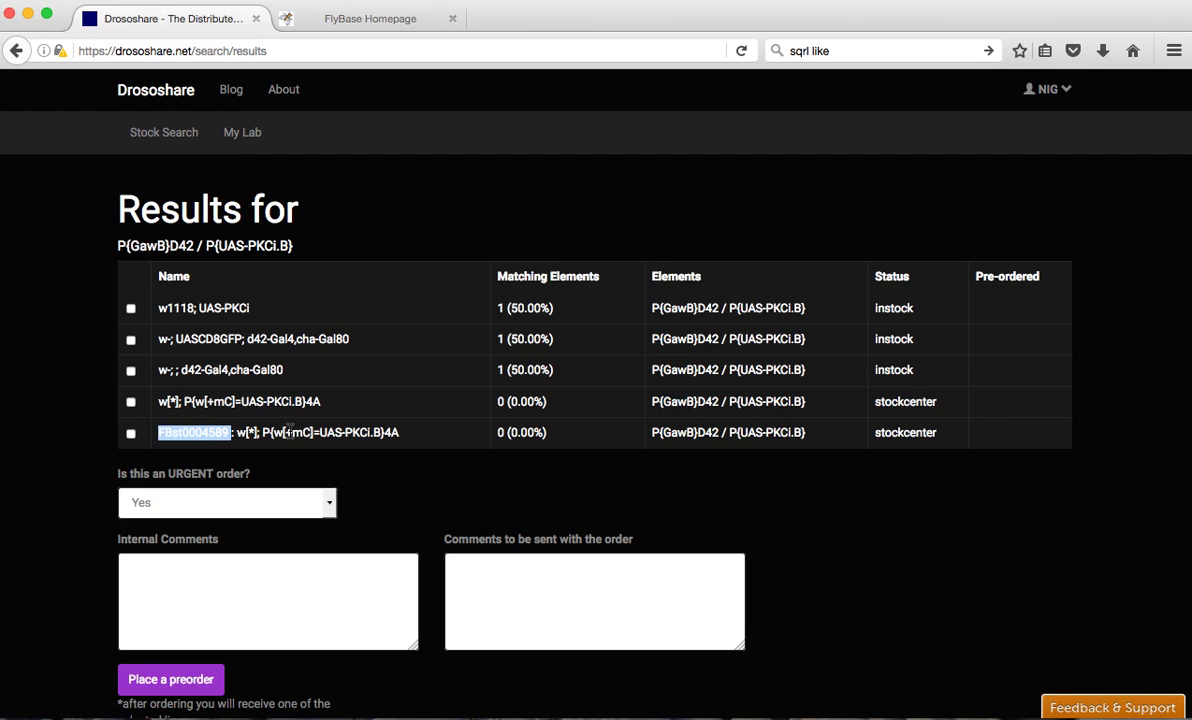
left_click(242, 432)
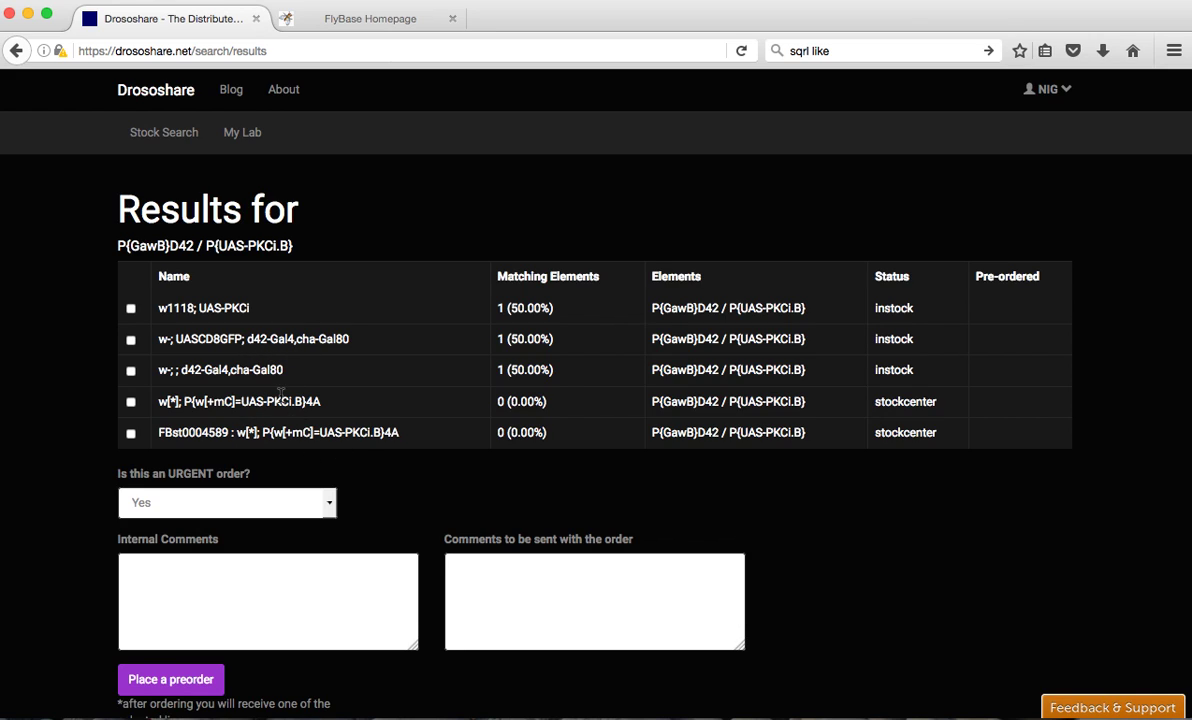
left_click(340, 20)
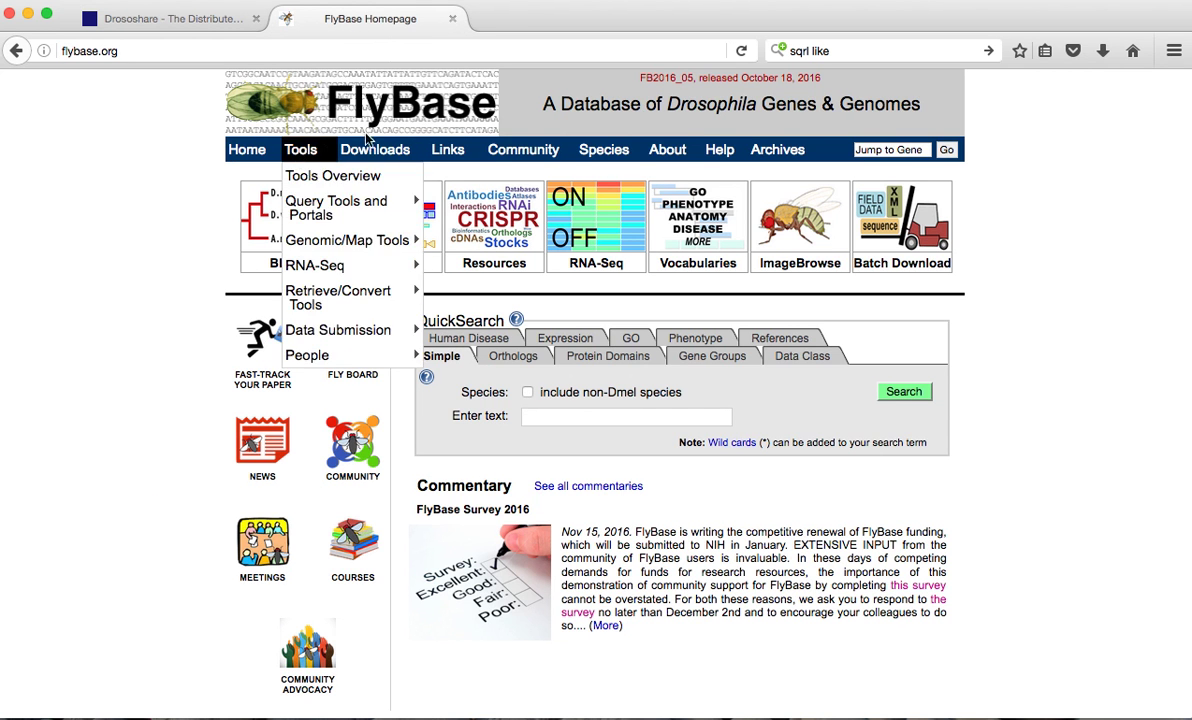
Step: QuickSearch FlyBase for d42-gal4, list P{GawB}D42's three public stocks, and select the first genotype
left_click(617, 414)
type("d")
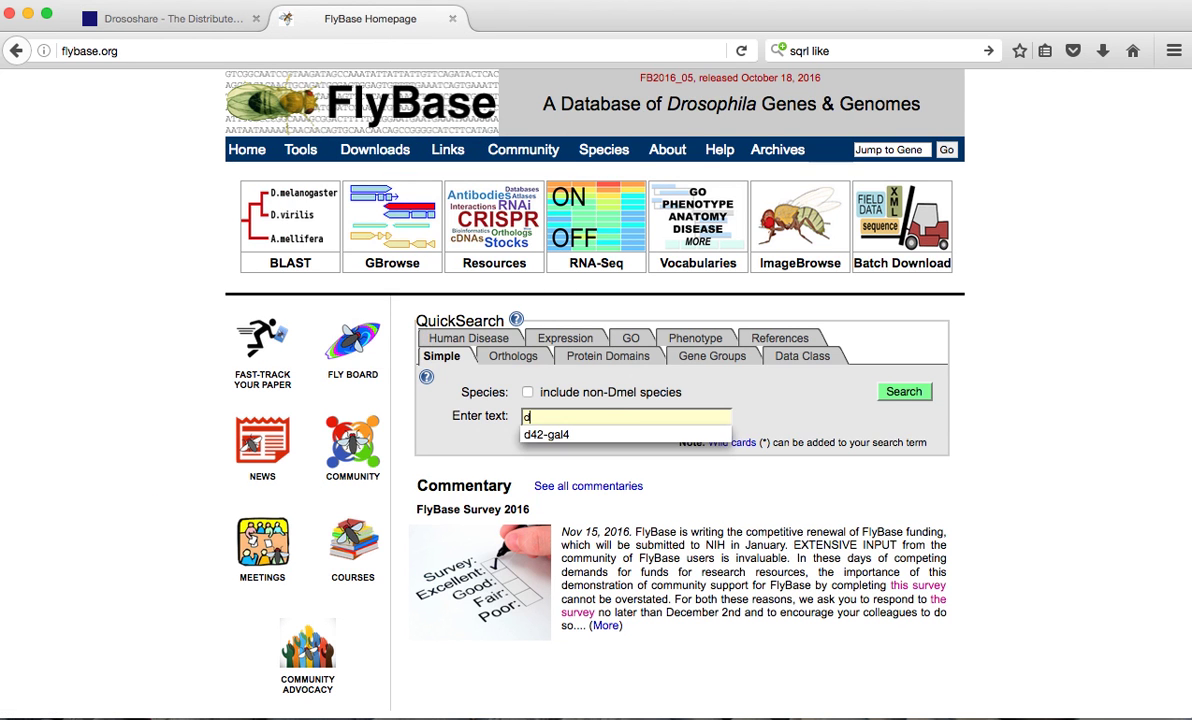
key("Down")
key("Return")
key("Return")
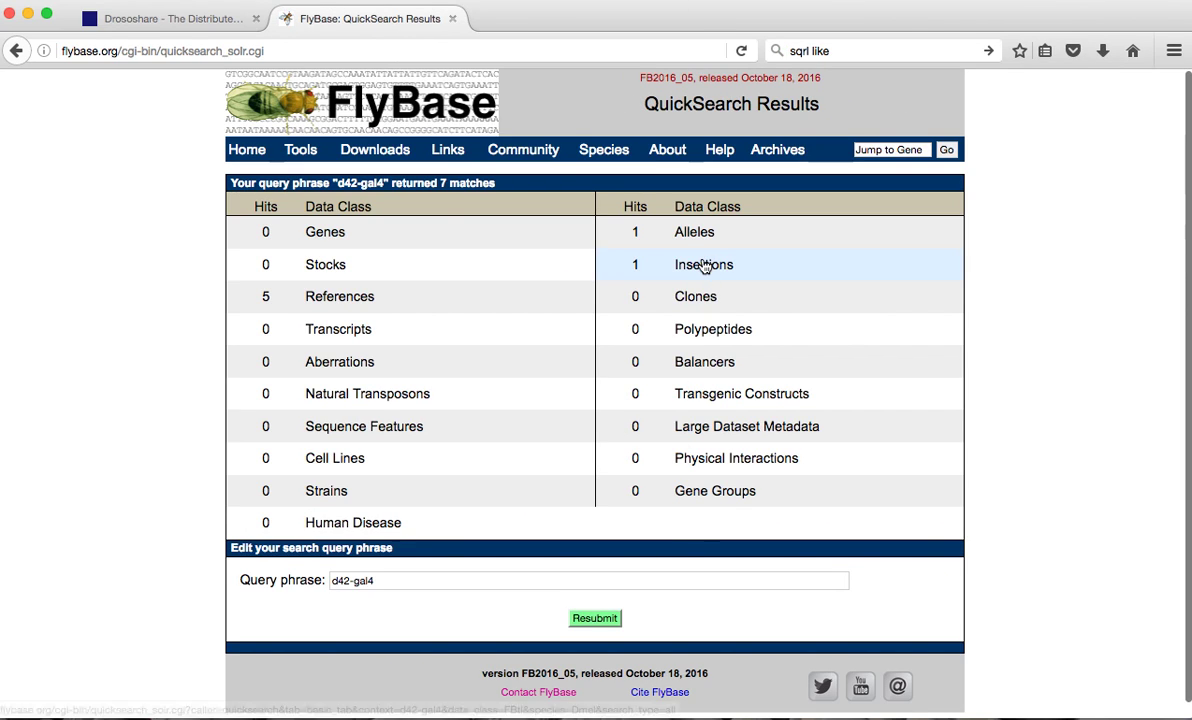
left_click(705, 265)
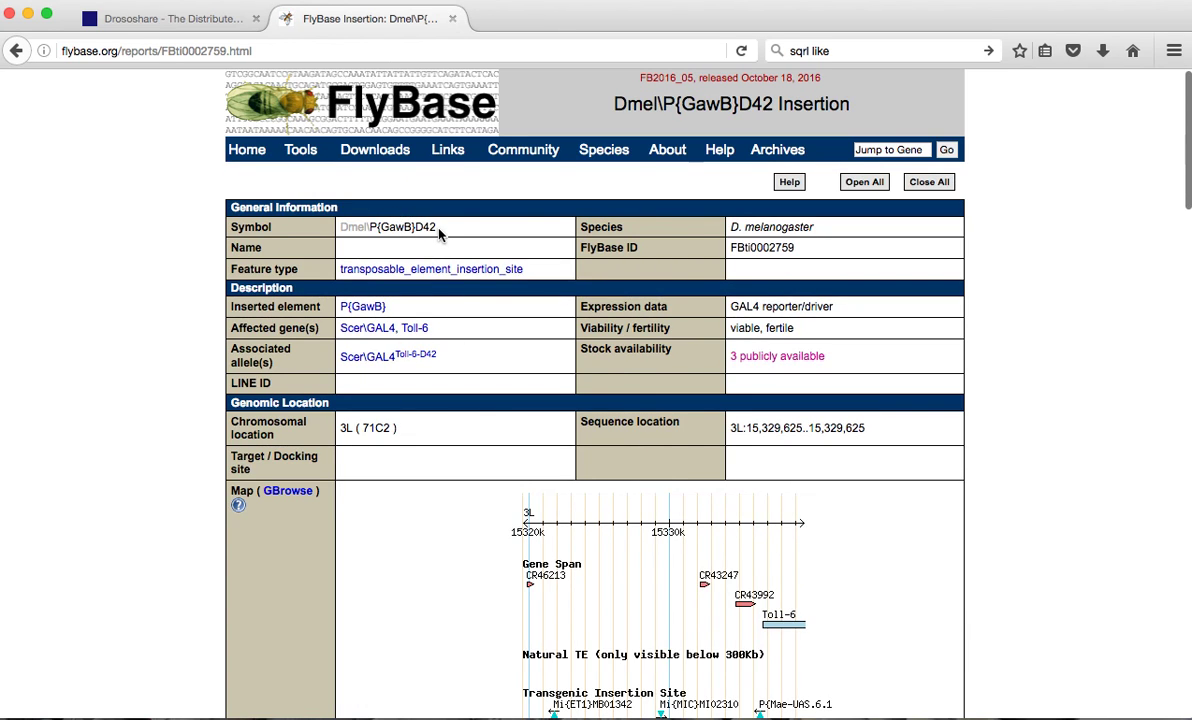
left_click(758, 358)
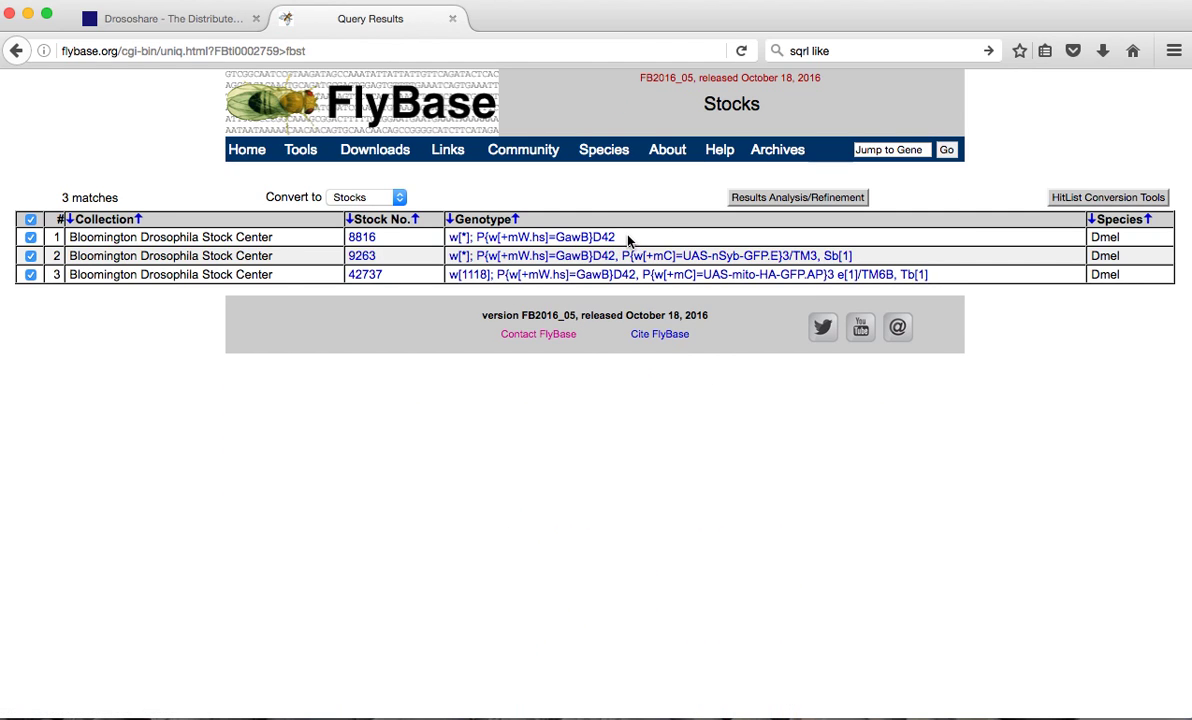
left_click_drag(556, 236, 480, 248)
key("super+c")
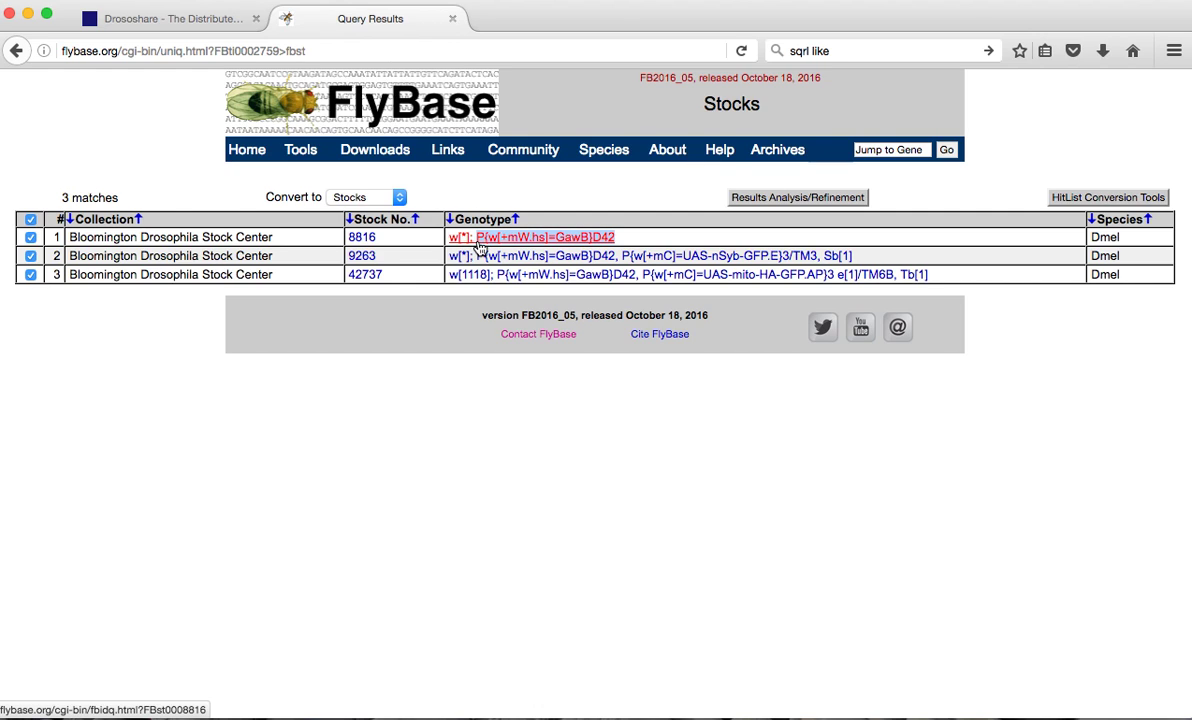
left_click(168, 26)
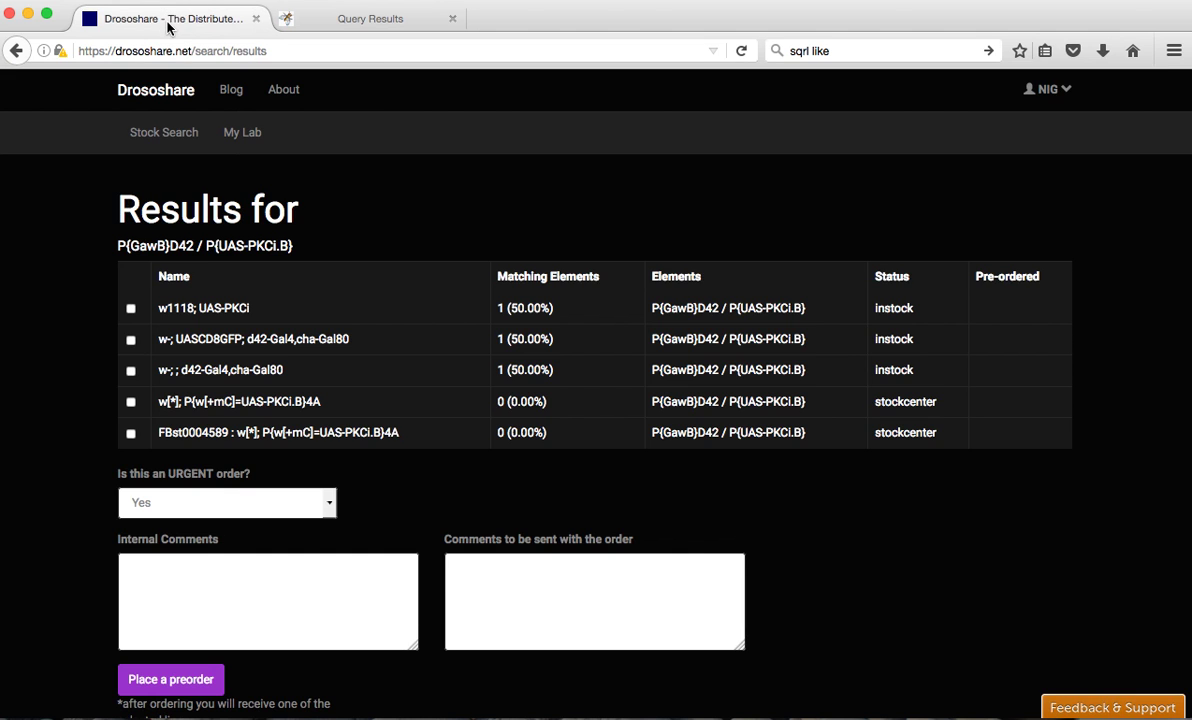
Step: Paste P{w[+mW.hs]=GawB}D42 as a new P{GawB}D42 synonym and redisplay the eight-stock results
left_click(17, 50)
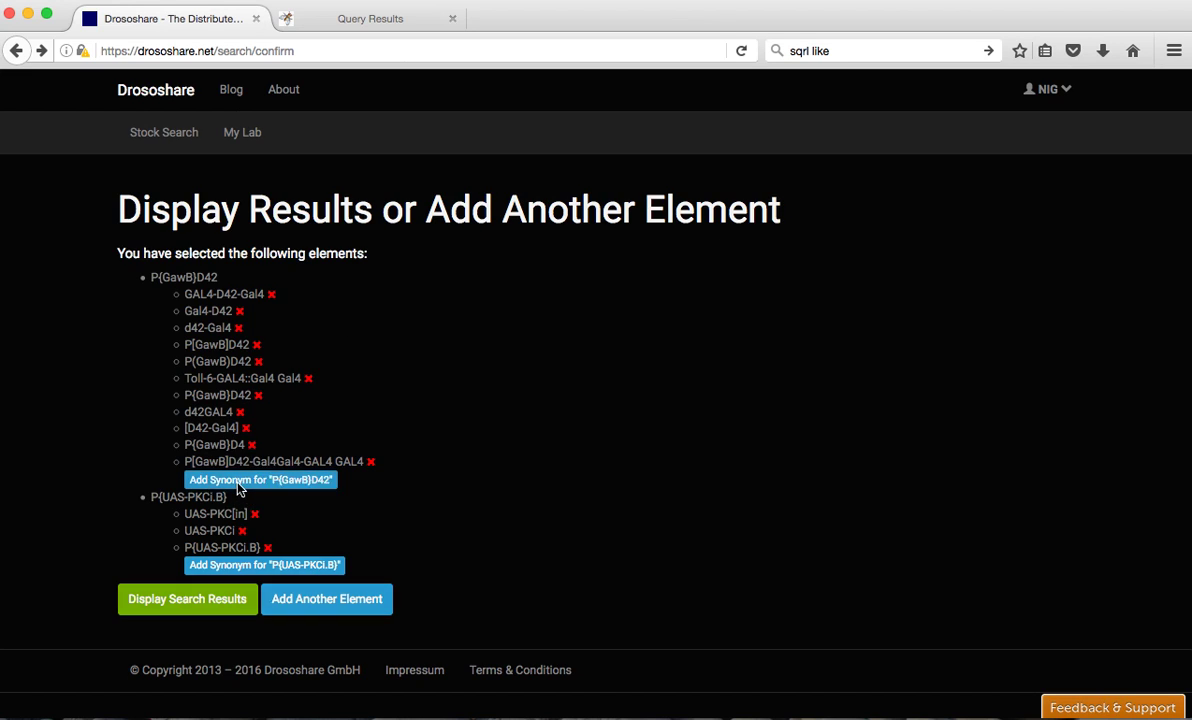
left_click(239, 488)
left_click(450, 186)
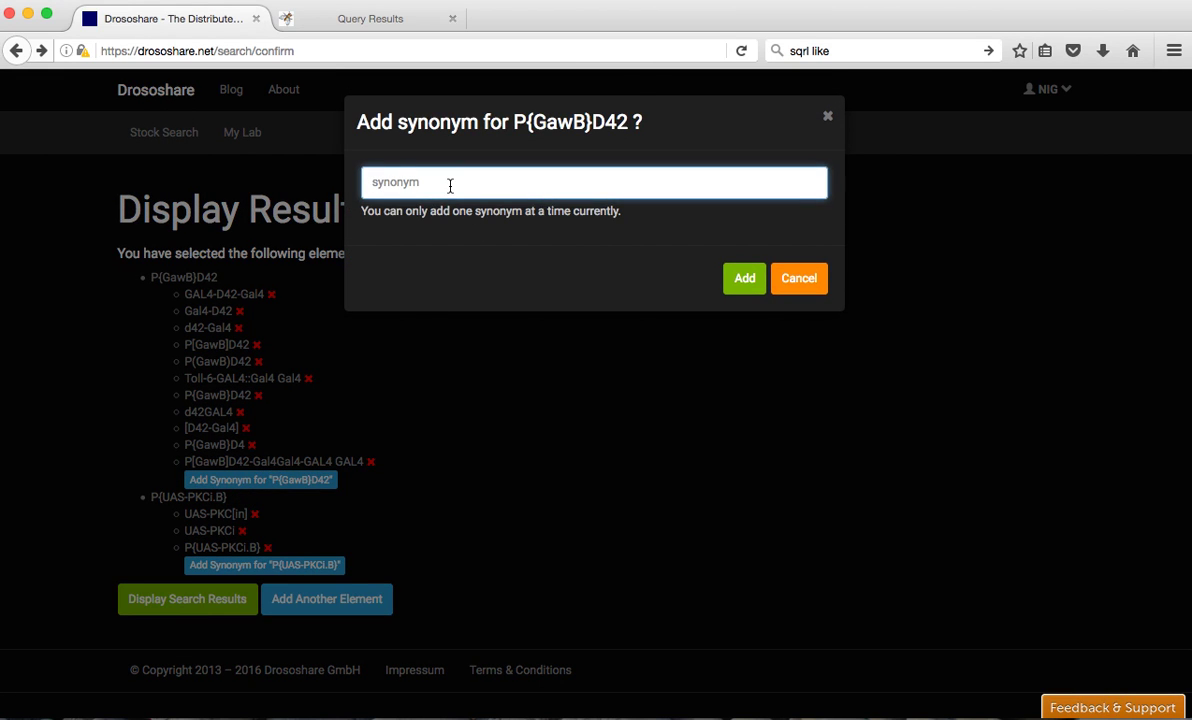
key("super+v")
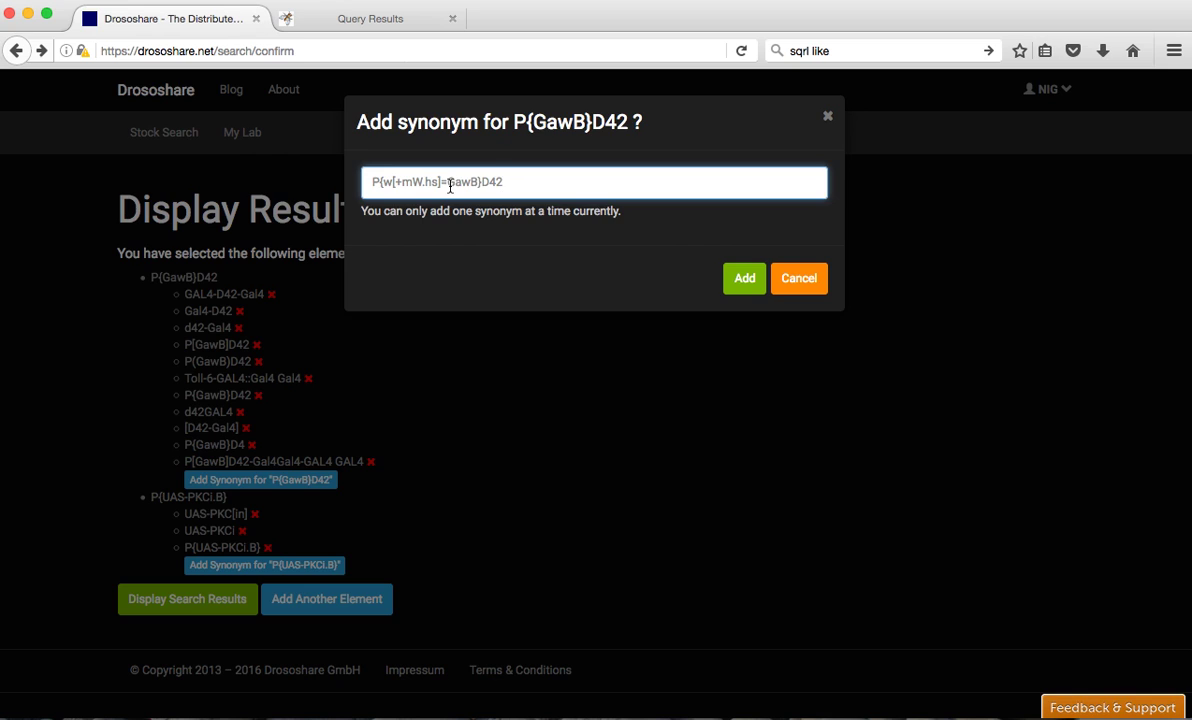
left_click(744, 278)
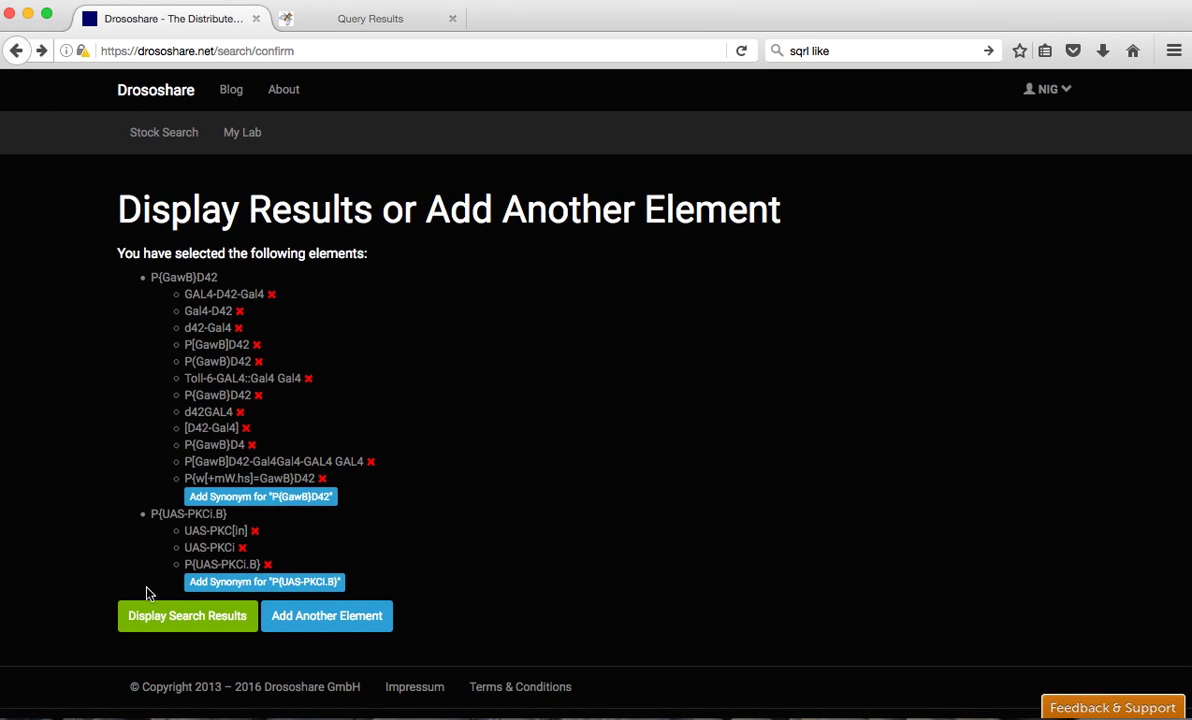
left_click(173, 620)
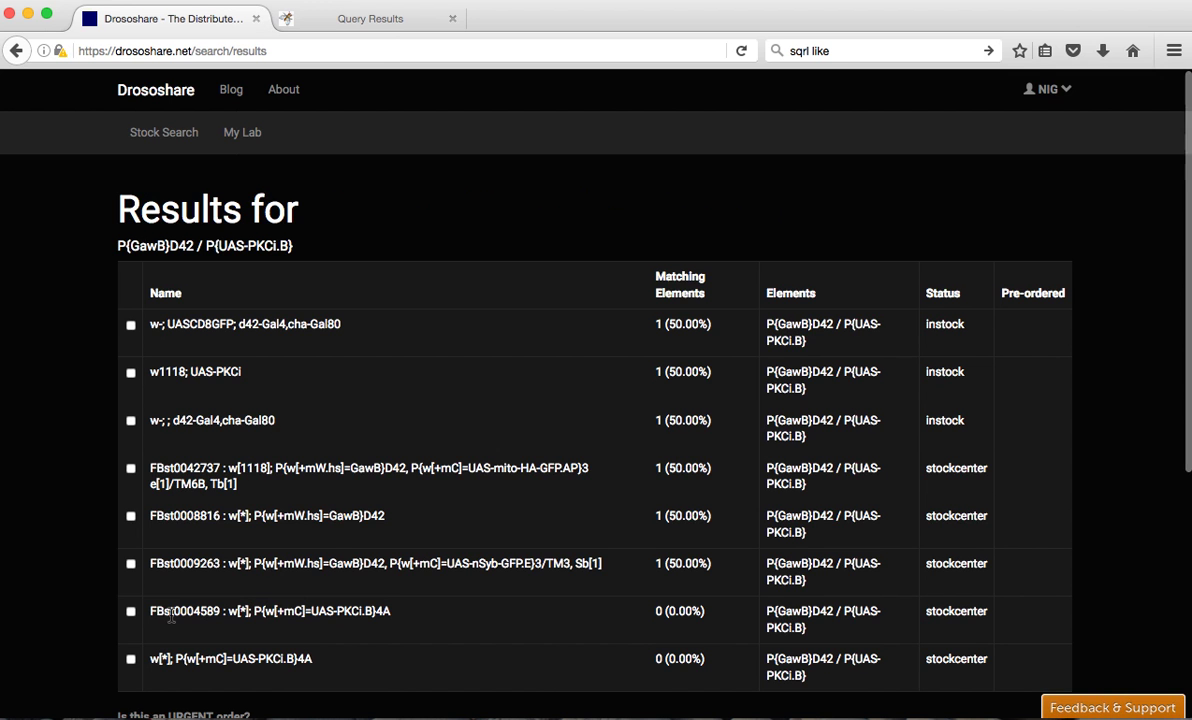
scroll(339, 440, "down", 3)
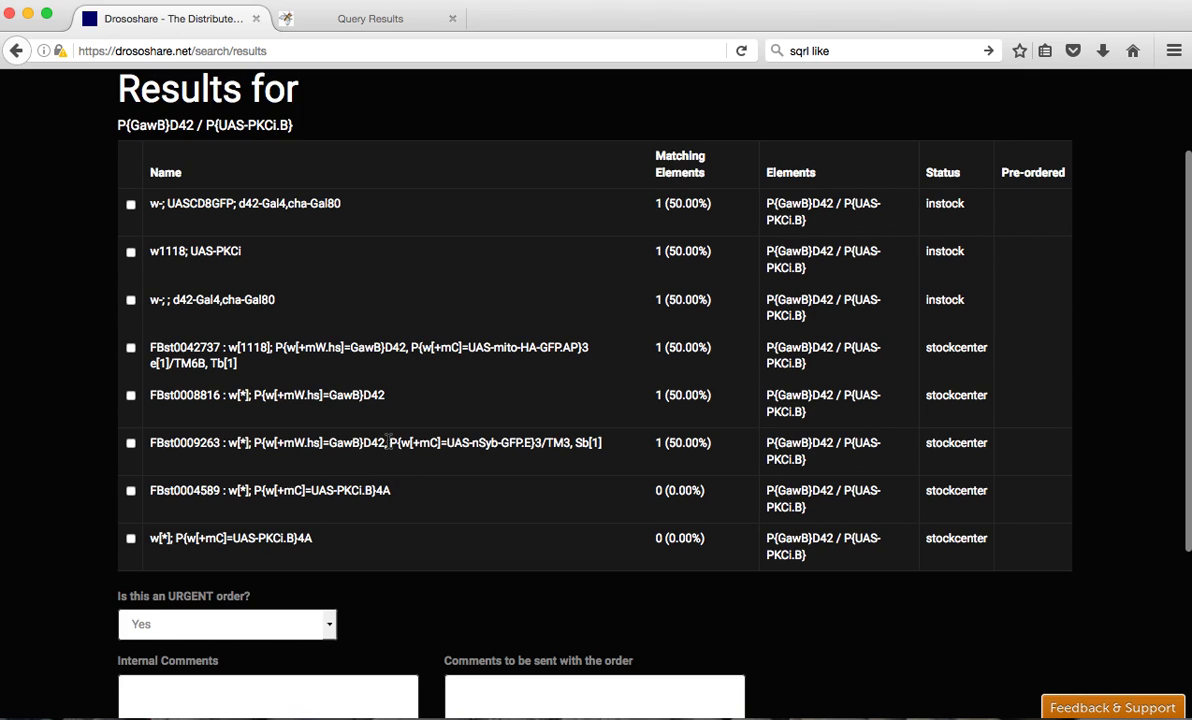
left_click_drag(386, 395, 248, 396)
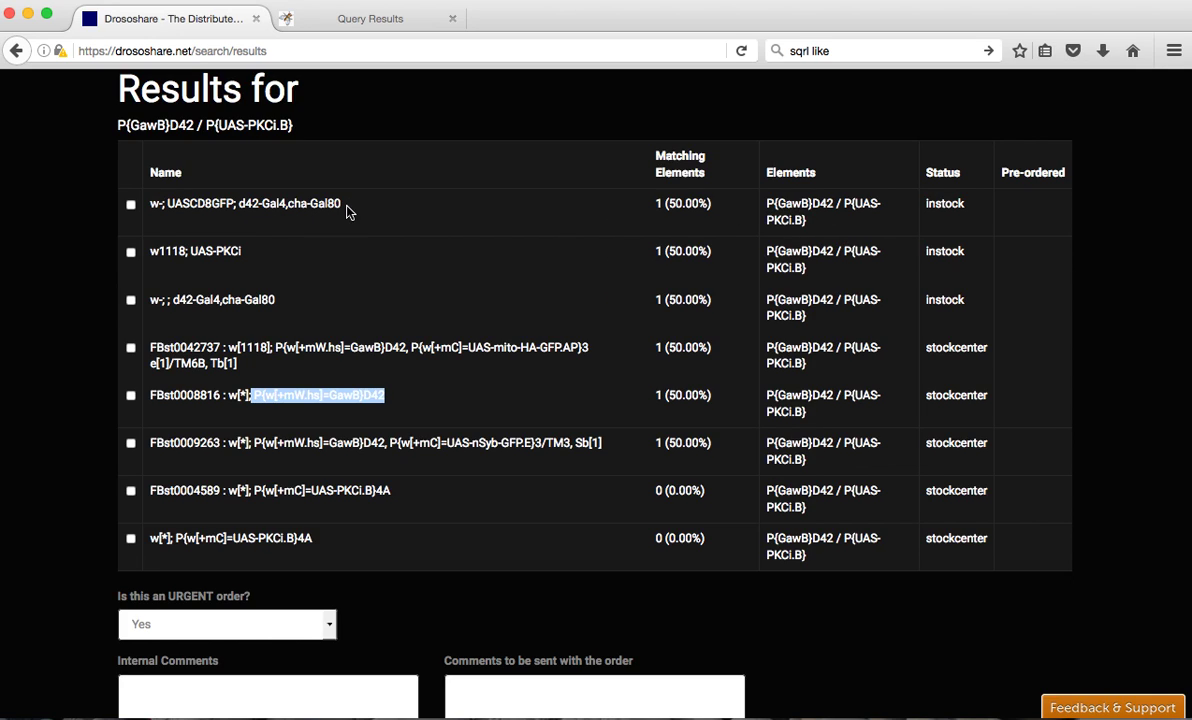
left_click_drag(238, 203, 348, 206)
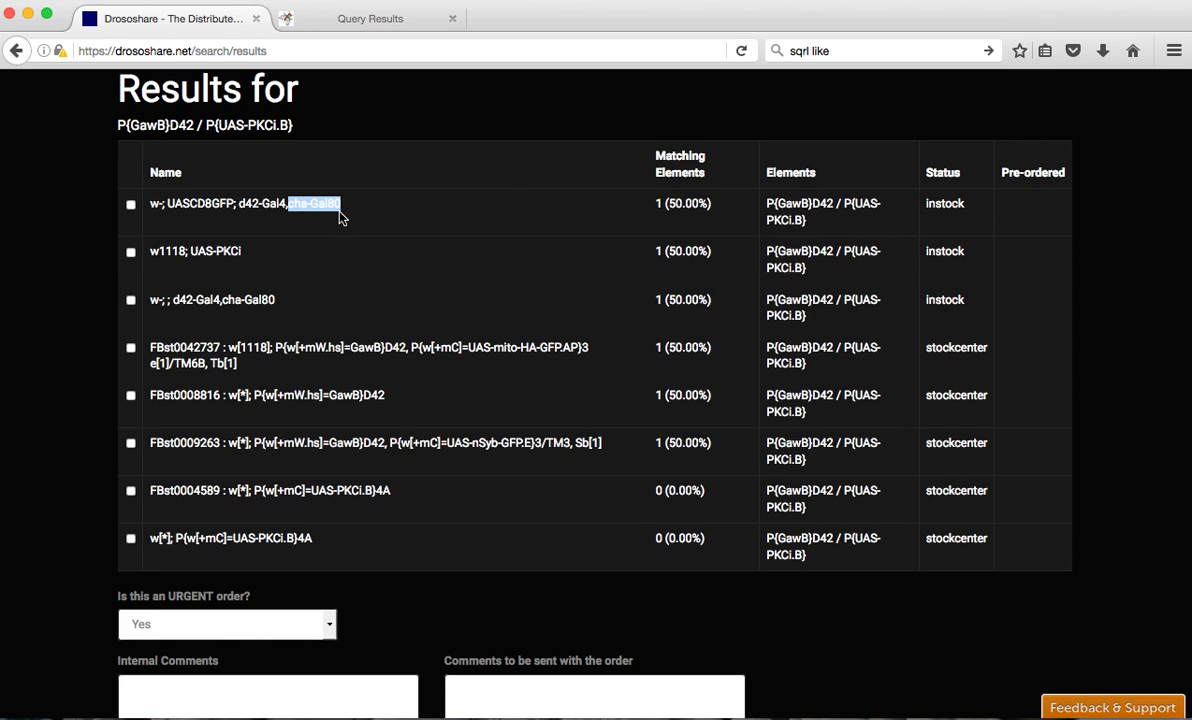
left_click(347, 216)
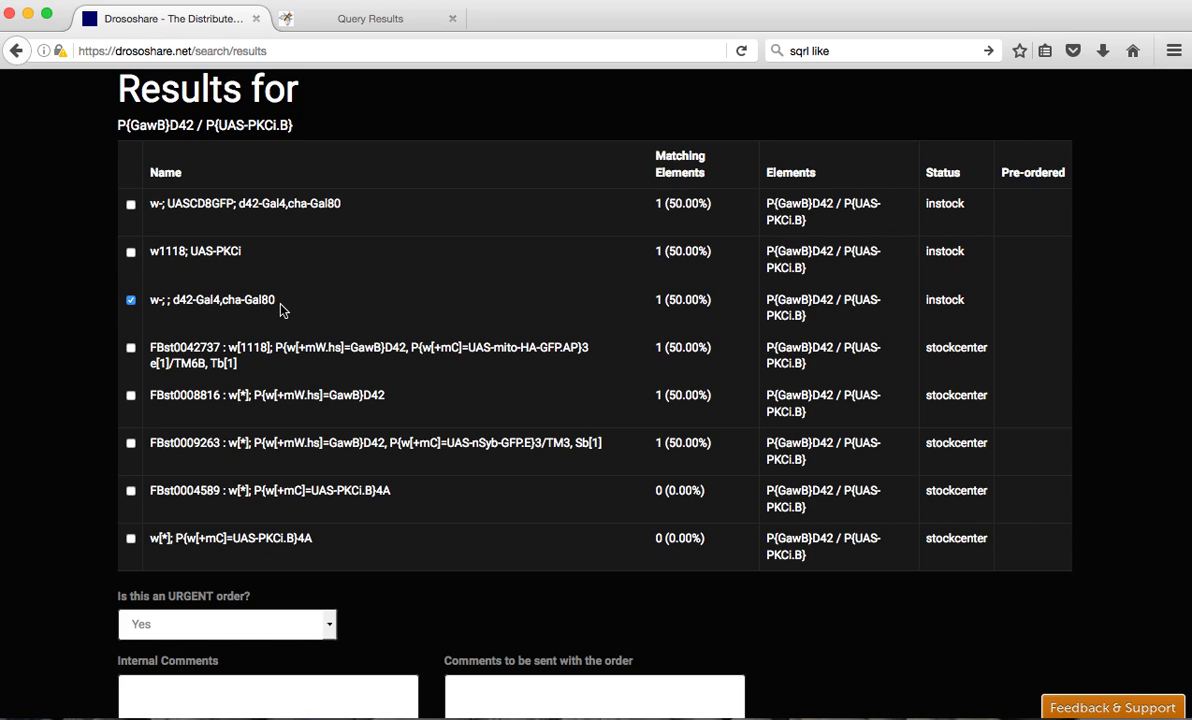
left_click(130, 301)
scroll(175, 347, "down", 3)
scroll(175, 347, "up", 2)
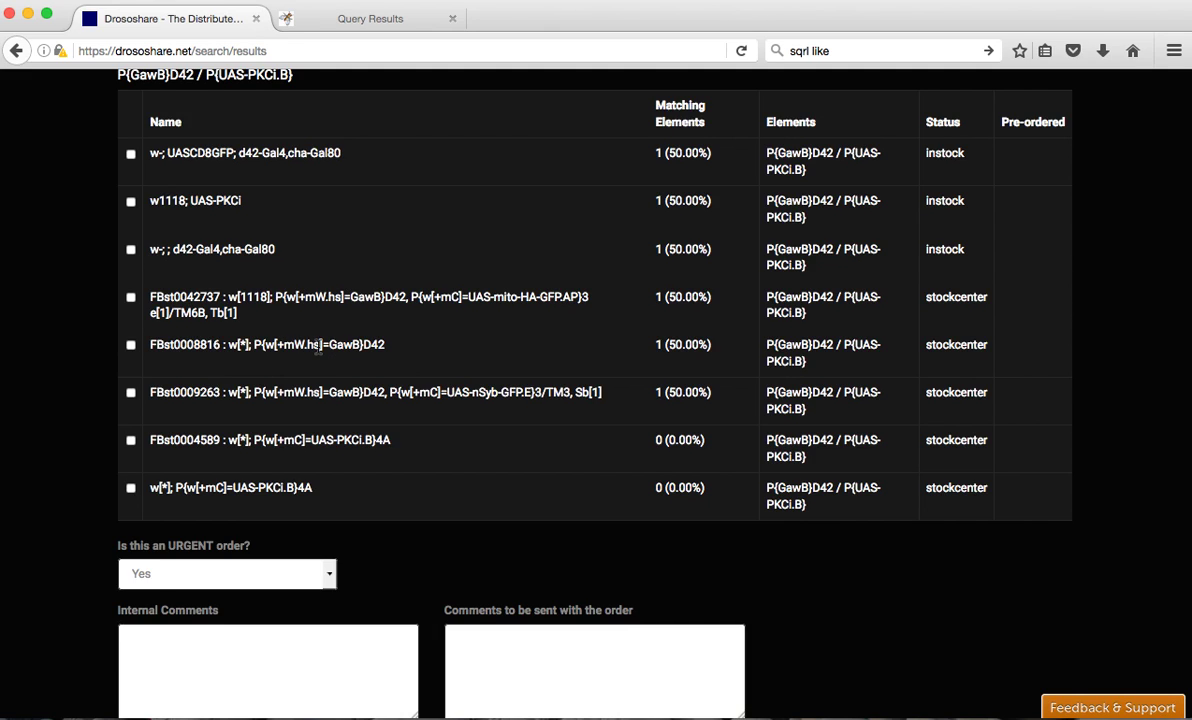
Step: Preorder only stock FBst0008816 with the internal comment 'd42gal4'
left_click(131, 345)
left_click(131, 298)
left_click(131, 394)
scroll(82, 354, "down", 3)
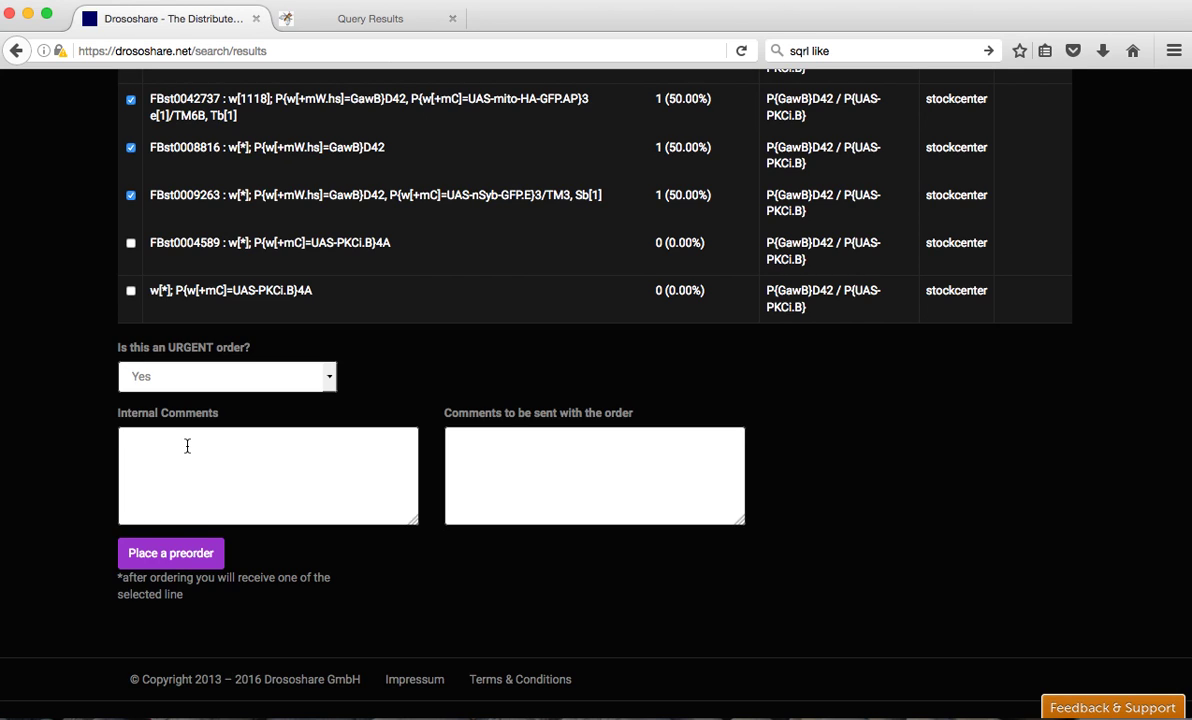
scroll(61, 234, "up", 2)
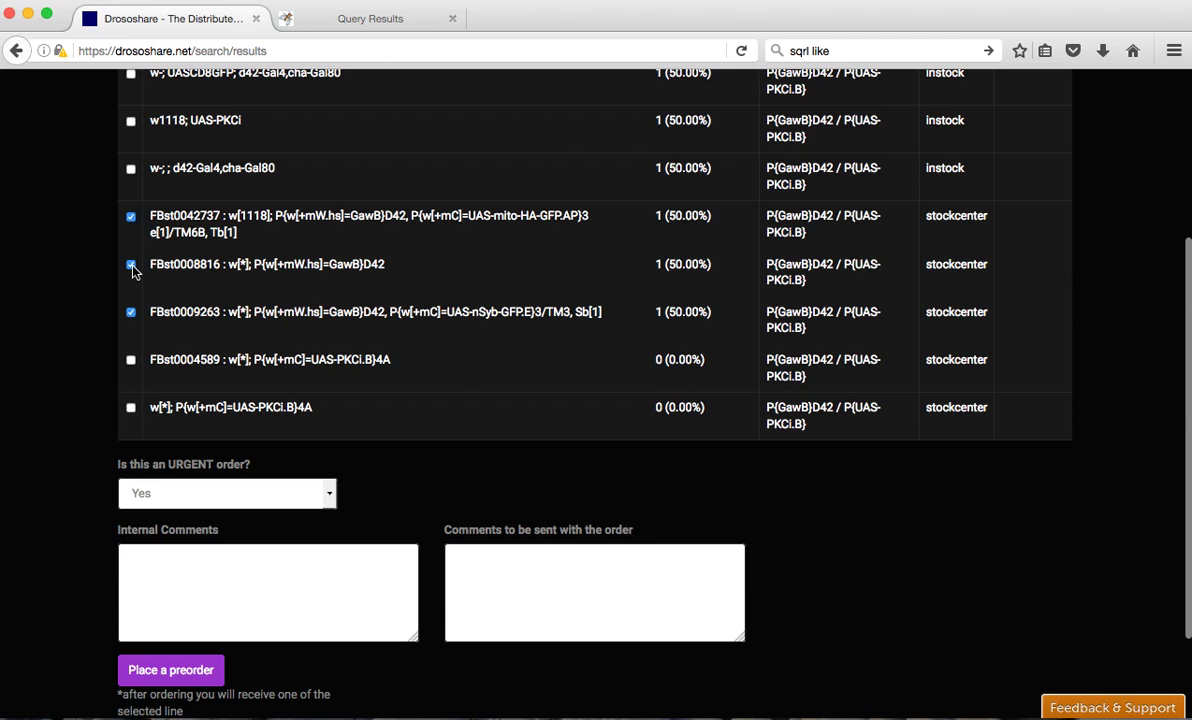
left_click(131, 313)
left_click(131, 216)
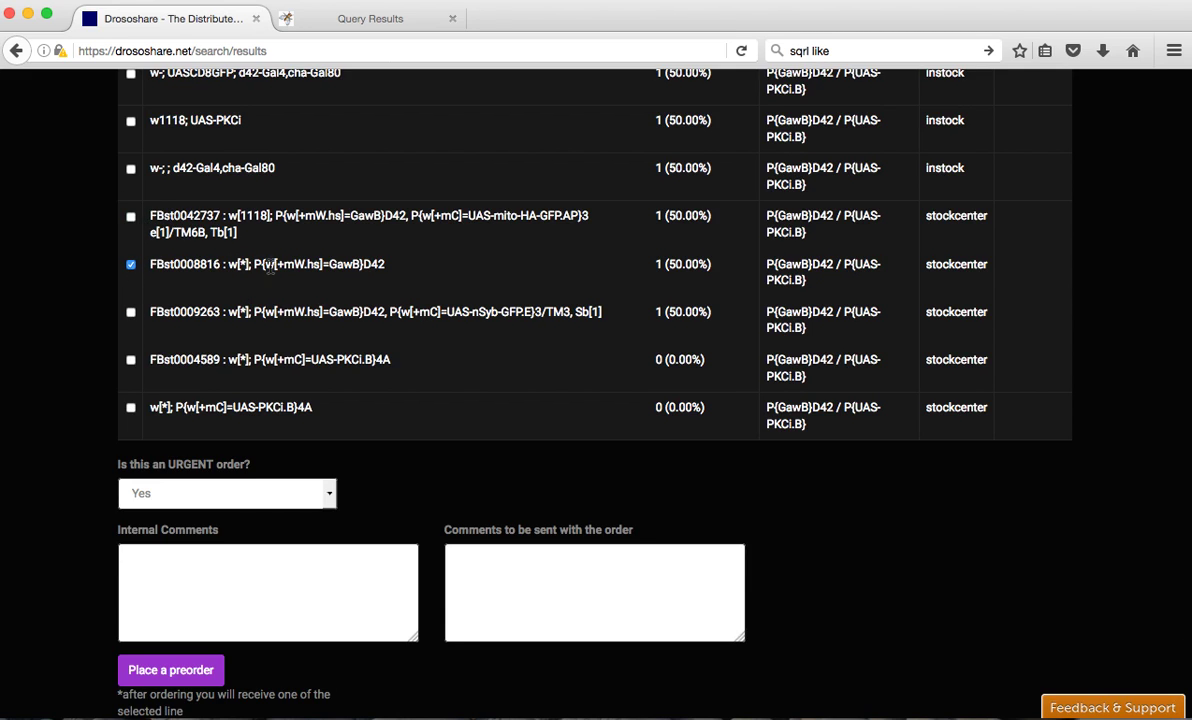
left_click(198, 575)
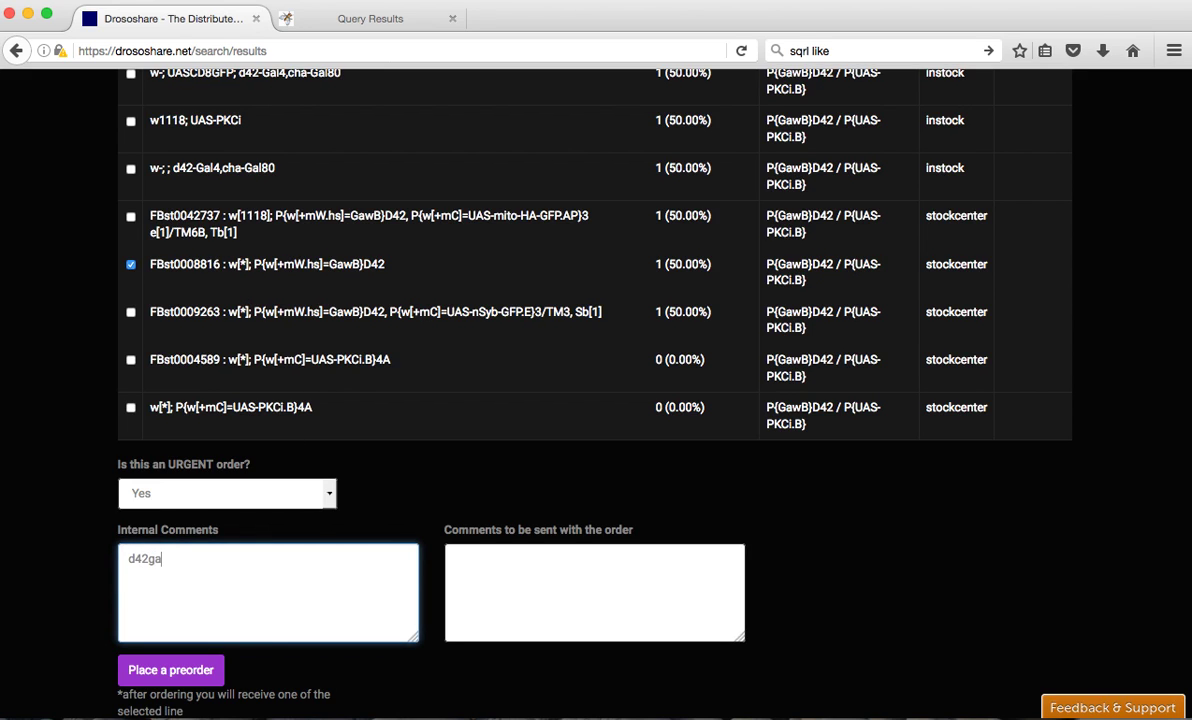
left_click(180, 671)
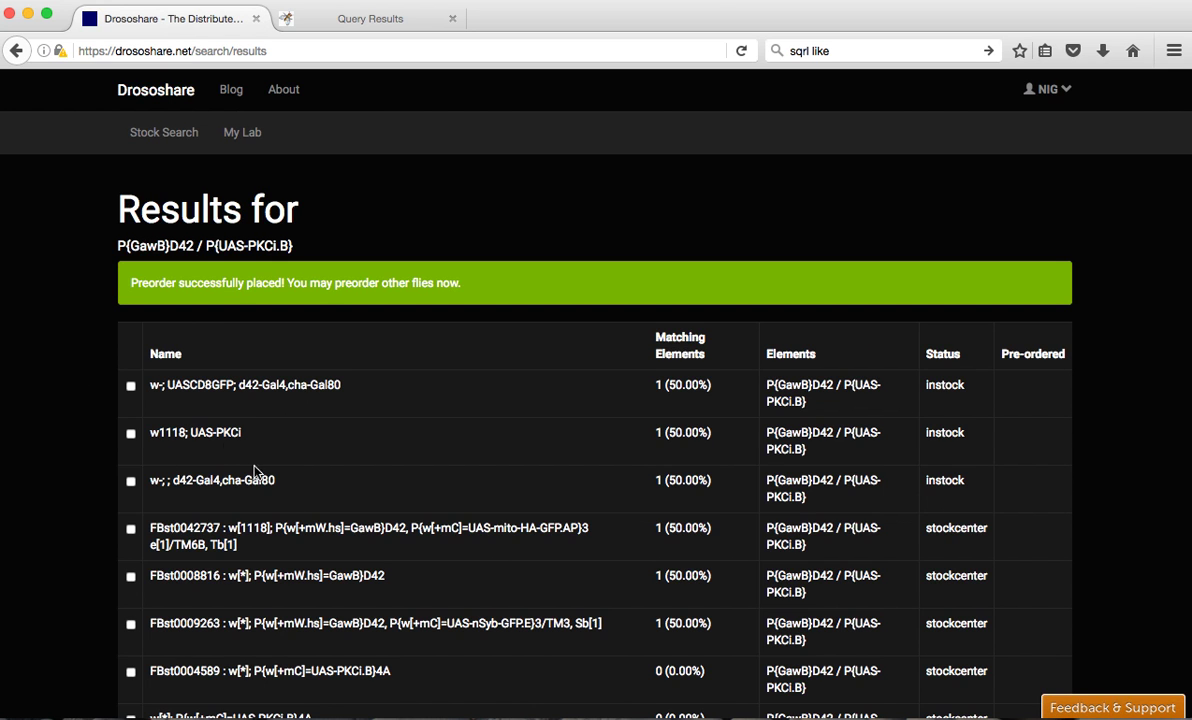
scroll(142, 430, "down", 5)
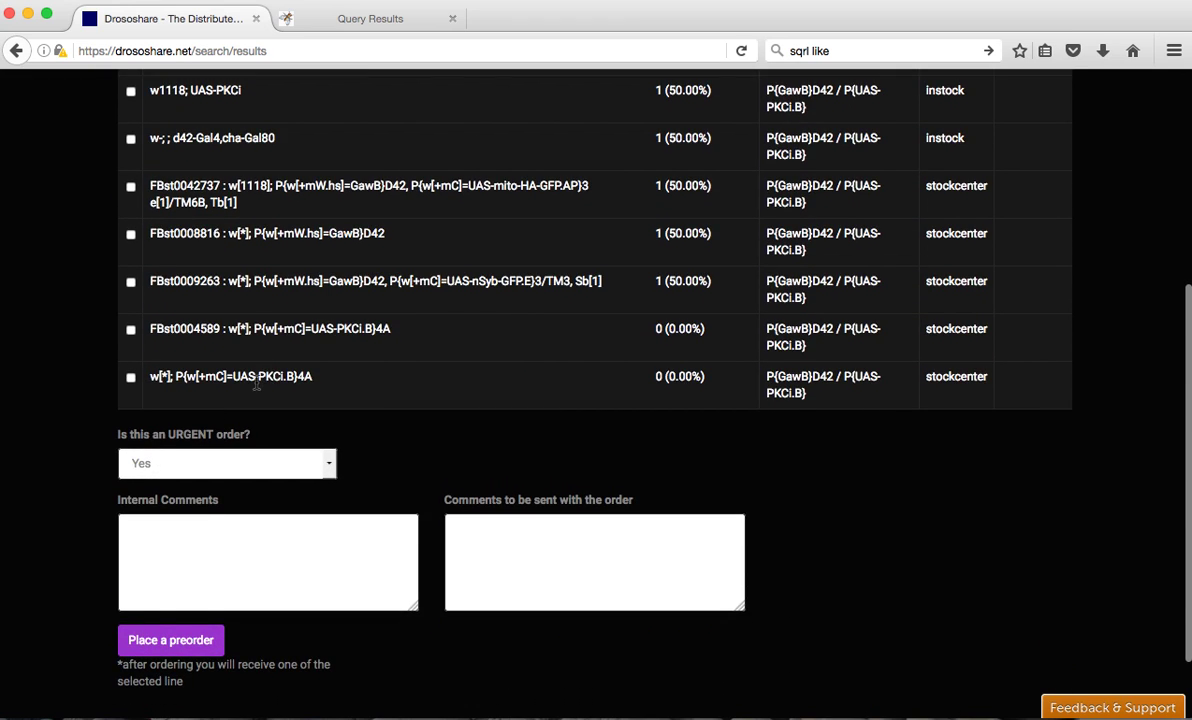
Step: Preorder FBst0004589 and w[*]; P{w[+mC]=UAS-PKCi.B}4A with internal comment 'uas-pkci'
left_click(130, 330)
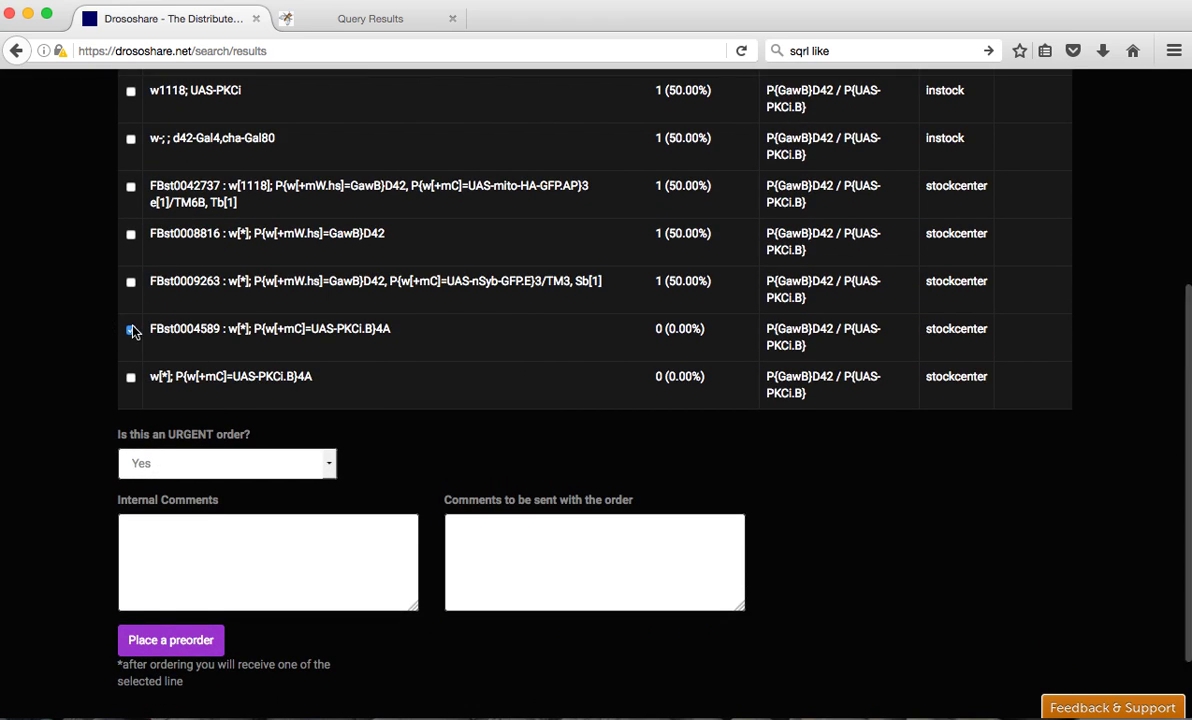
left_click(130, 377)
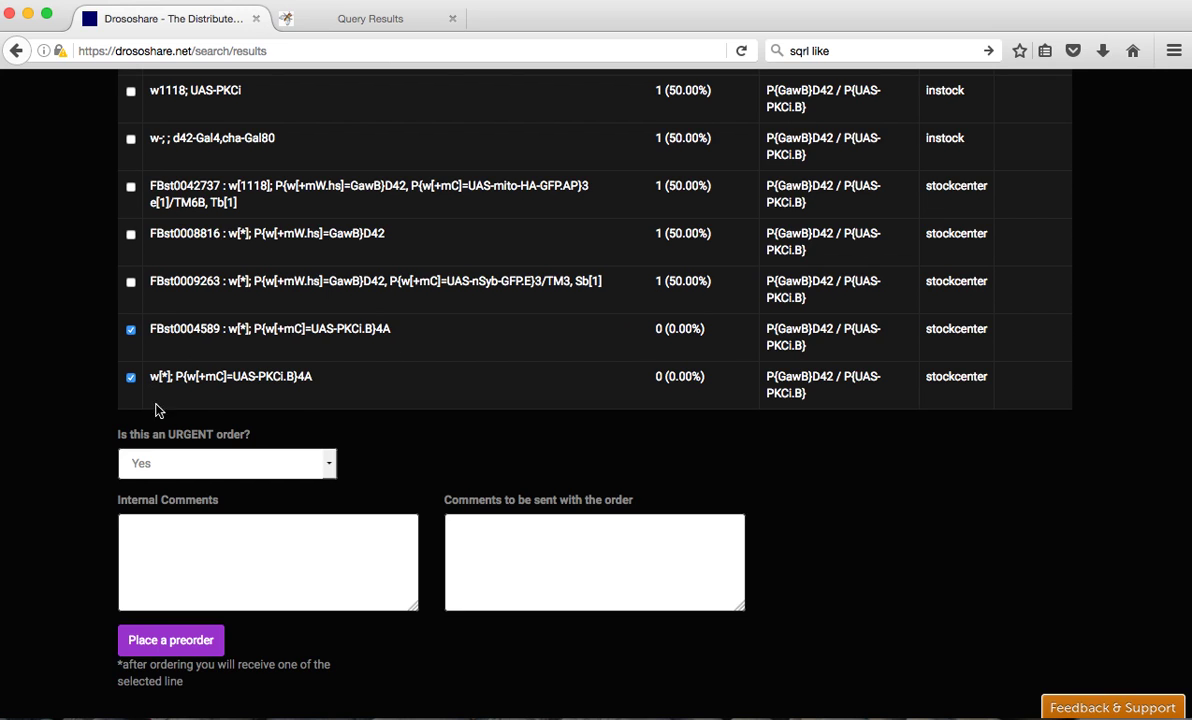
scroll(240, 405, "down", 3)
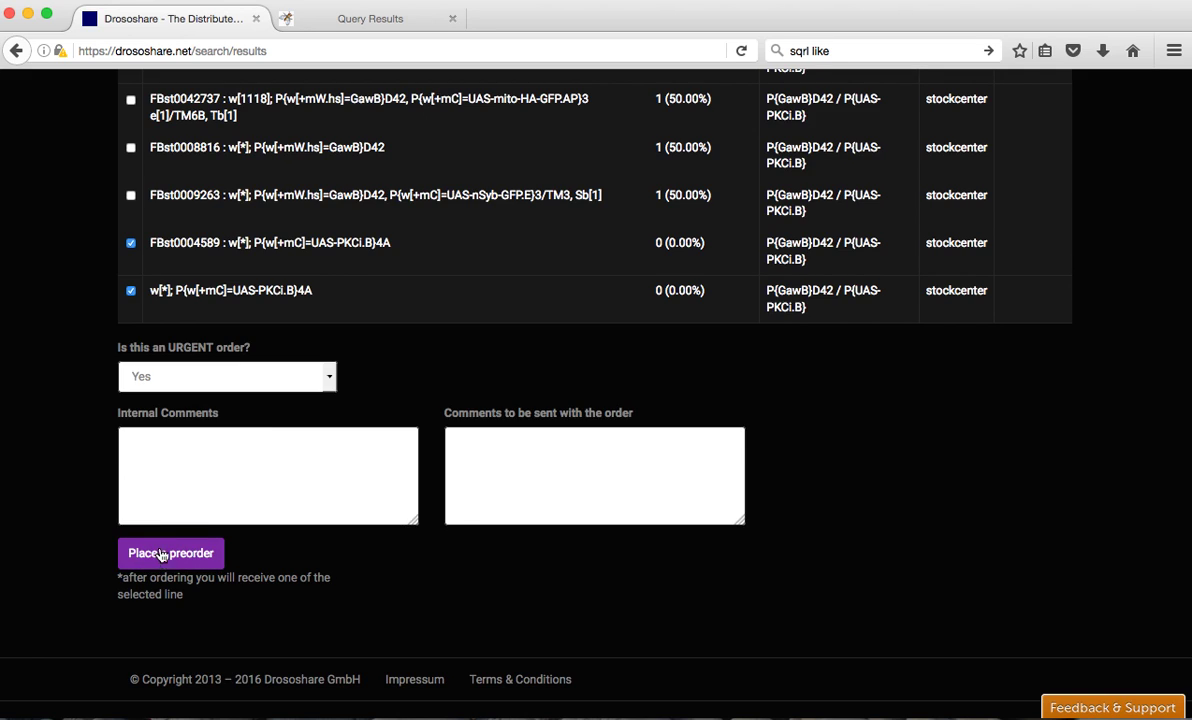
left_click(181, 477)
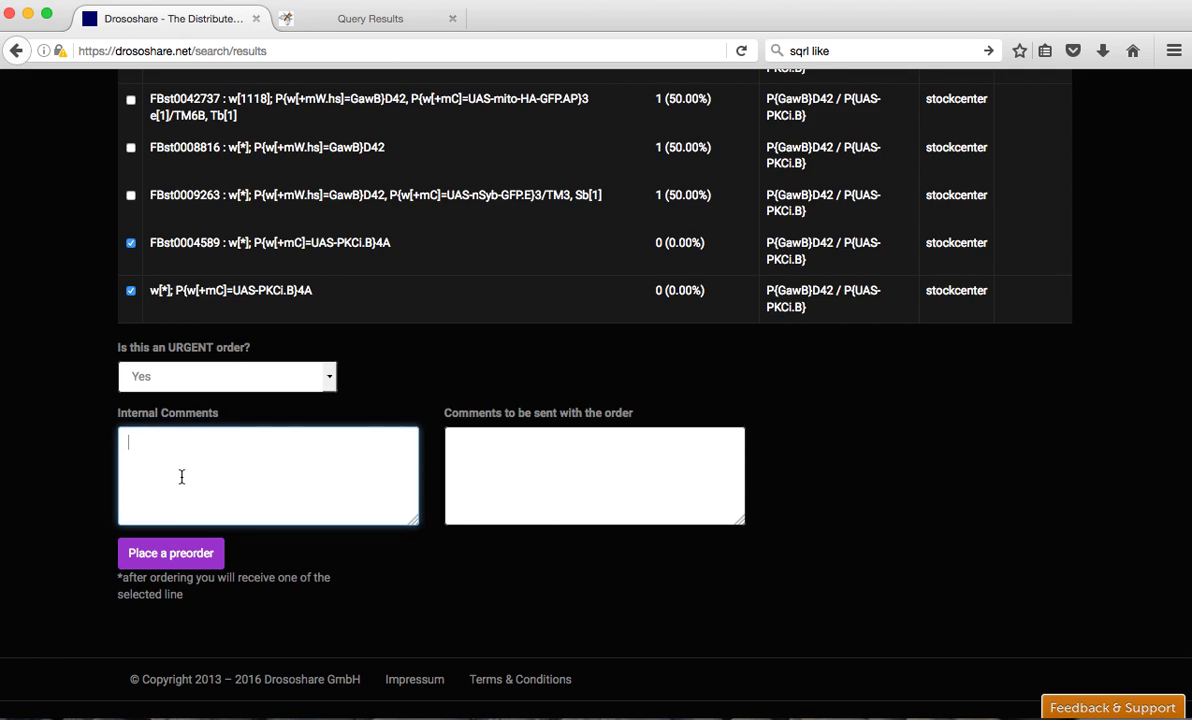
type("uas-pkci")
left_click(147, 556)
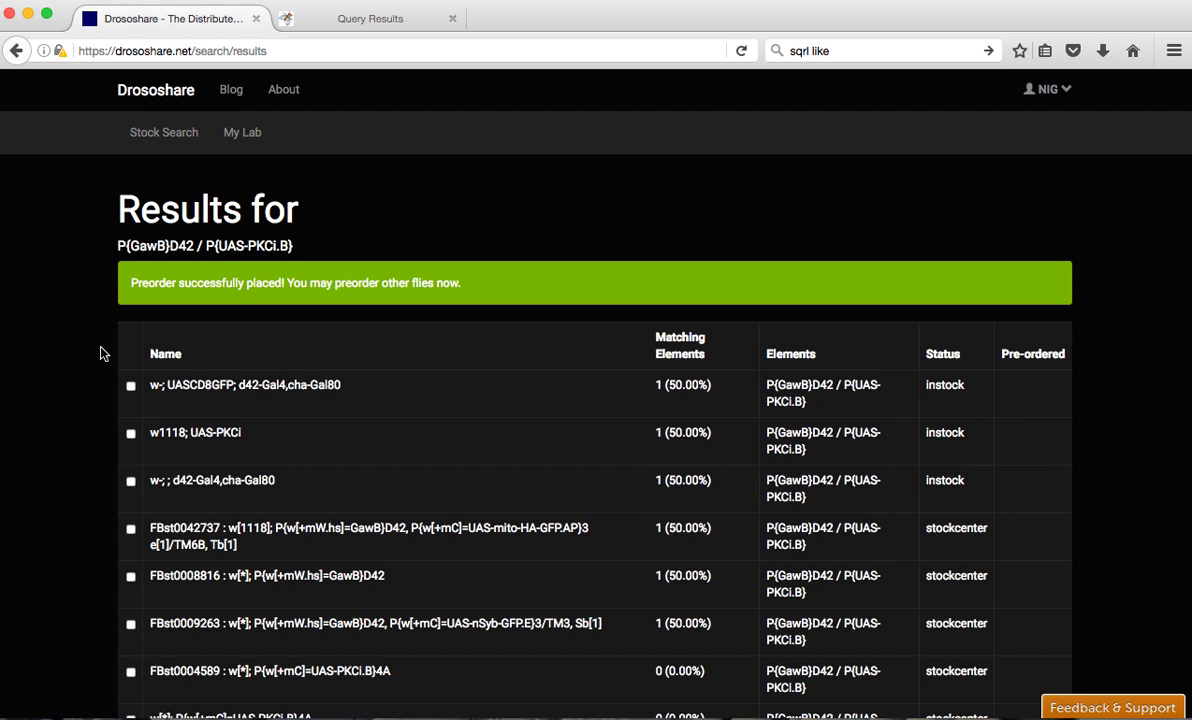
Step: Review the preorder confirmation and go to the My Lab overview
scroll(100, 353, "down", 3)
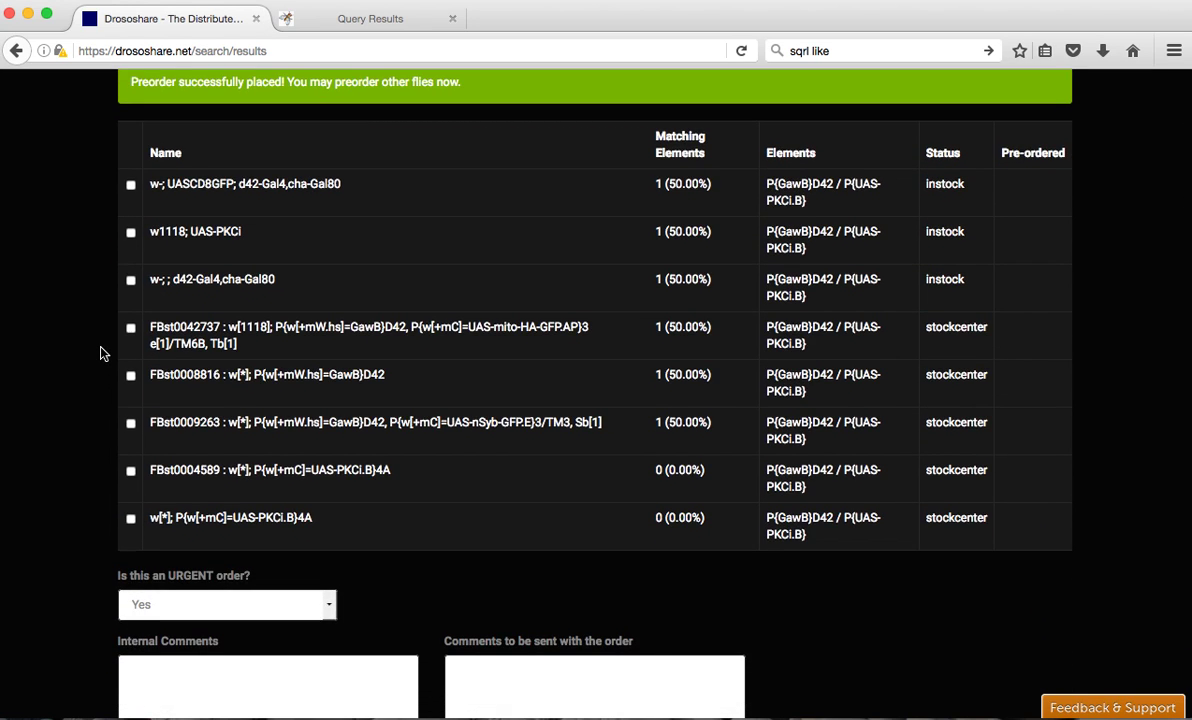
scroll(100, 353, "down", 2)
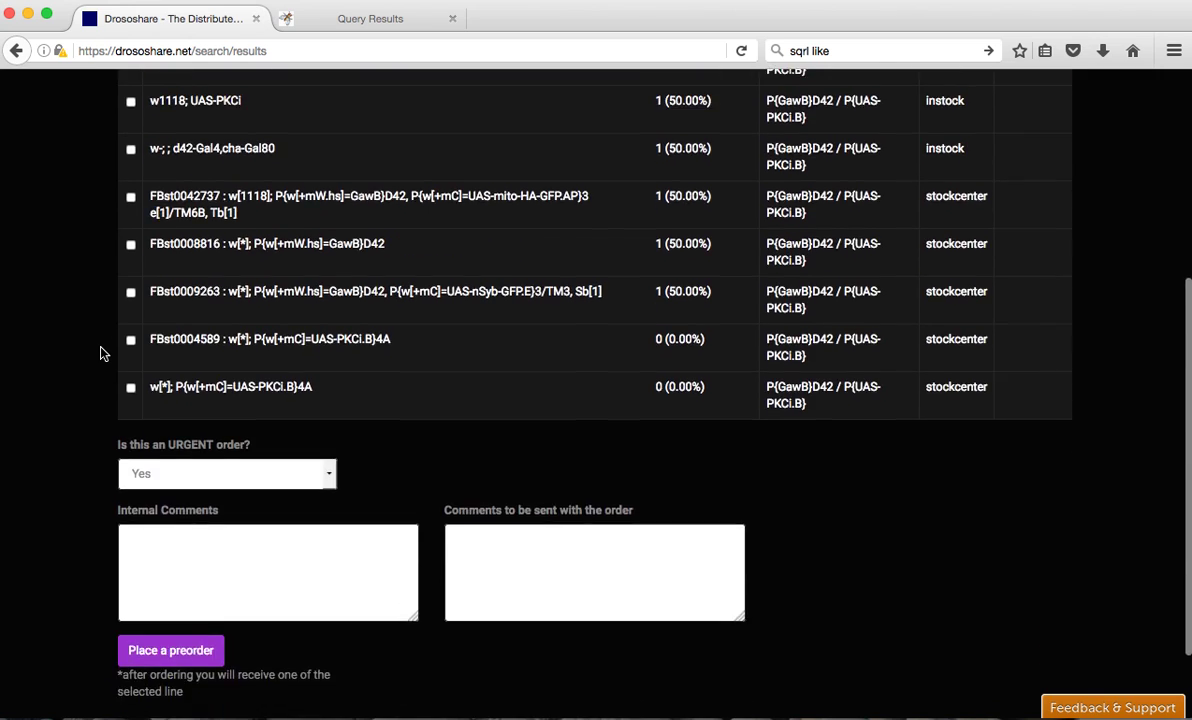
scroll(100, 353, "up", 5)
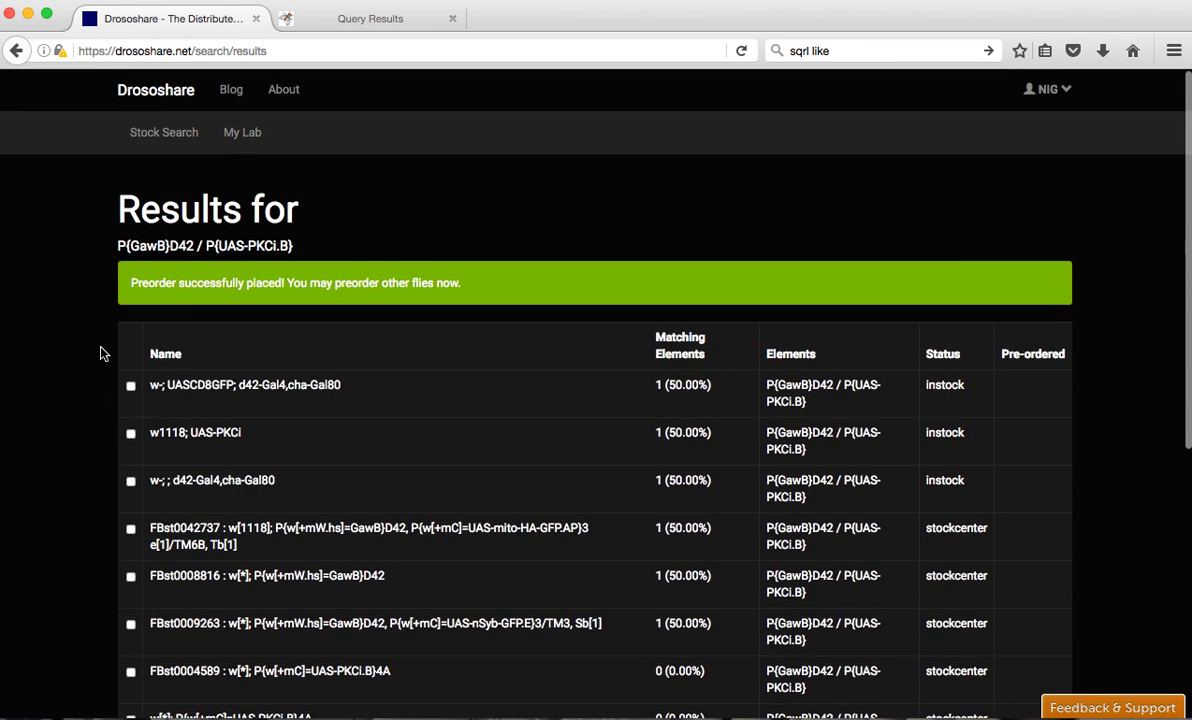
left_click(242, 133)
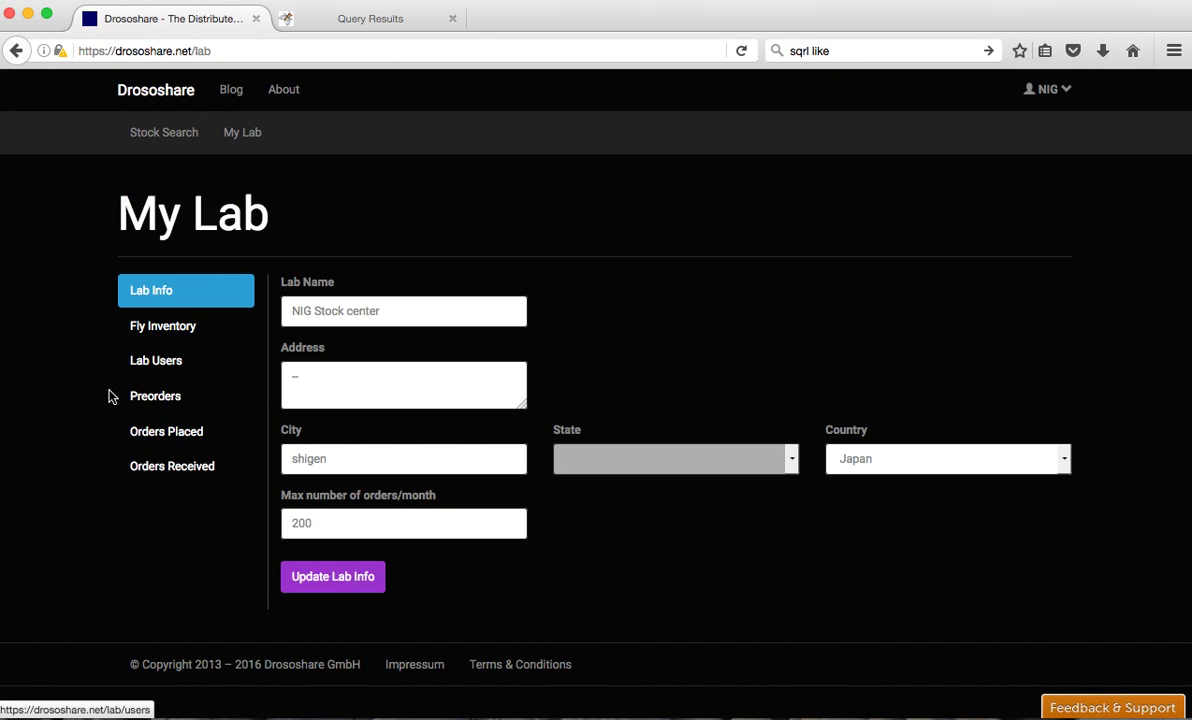
Step: Mark preorders 30 and 31 for processing in the lab's preorder list, then return to Stock Search
left_click(158, 396)
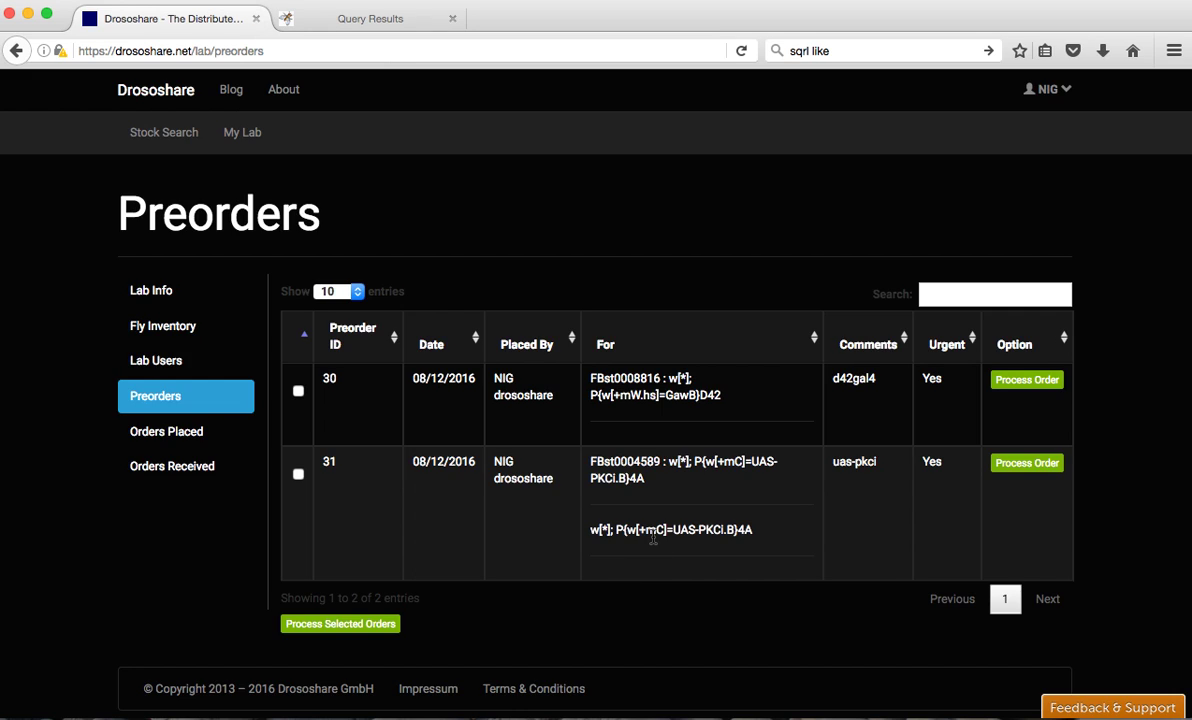
left_click(298, 391)
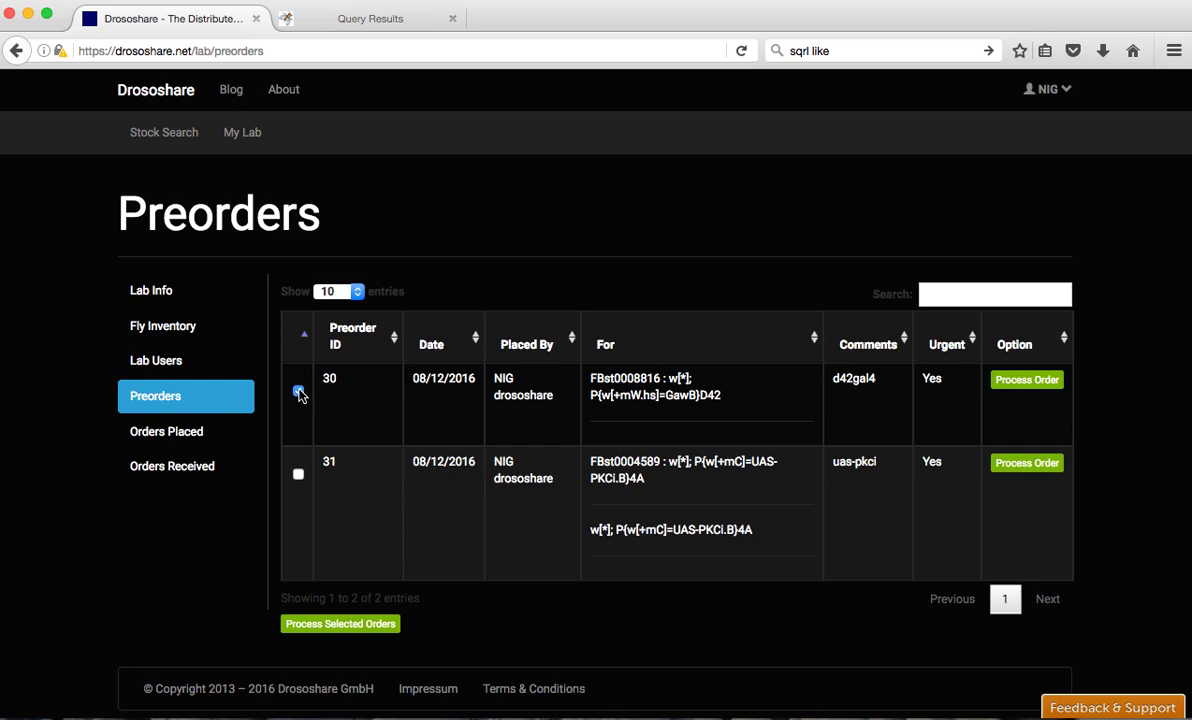
left_click(298, 474)
left_click(166, 133)
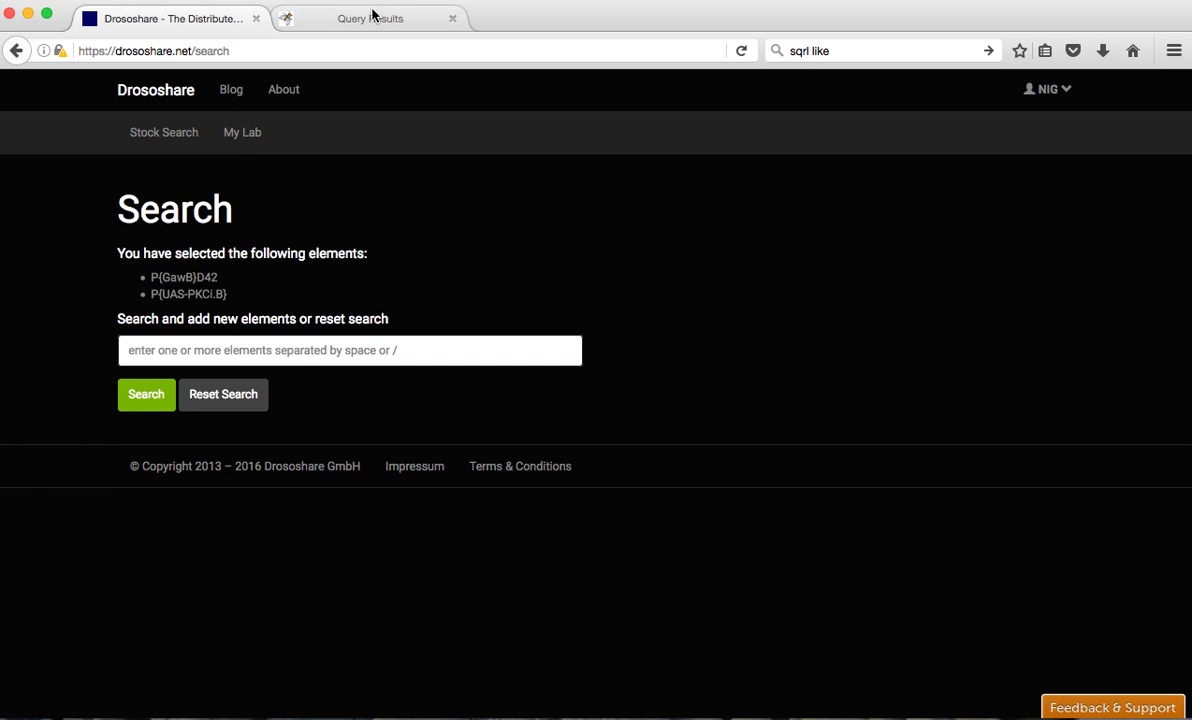
left_click(225, 399)
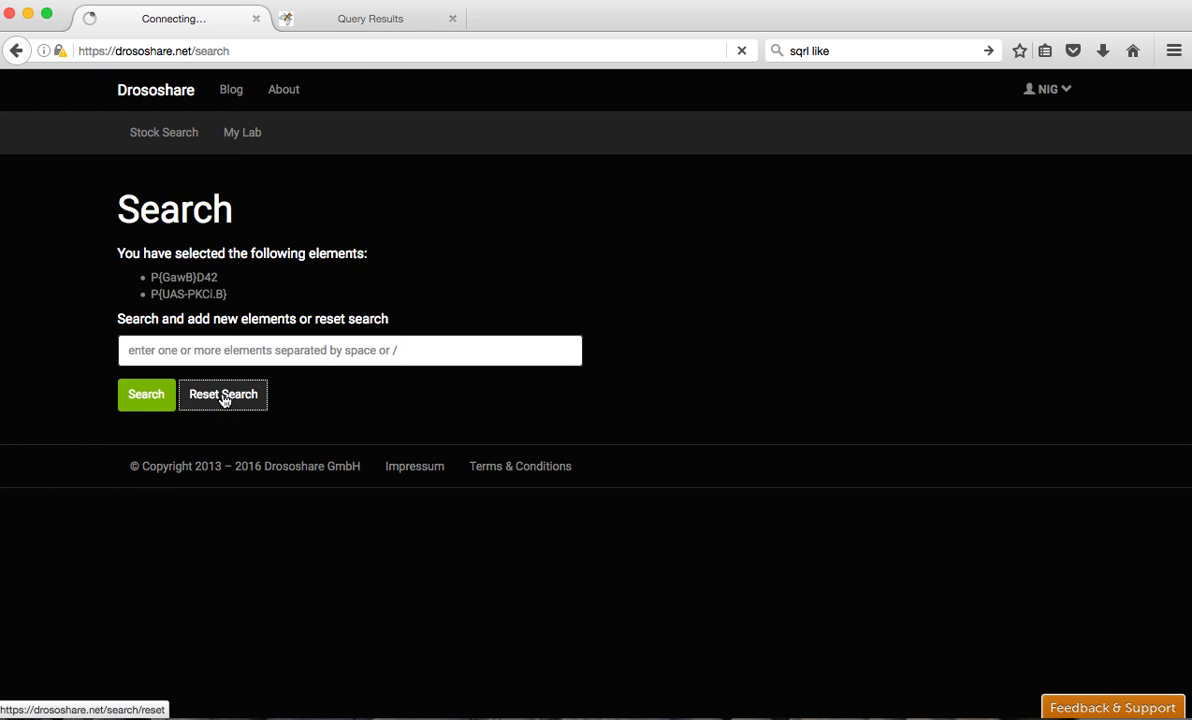
Step: Copy the FlyBase ID FBst0008816 from the record of stock 8816, then return to the Drososhare search box
left_click(370, 19)
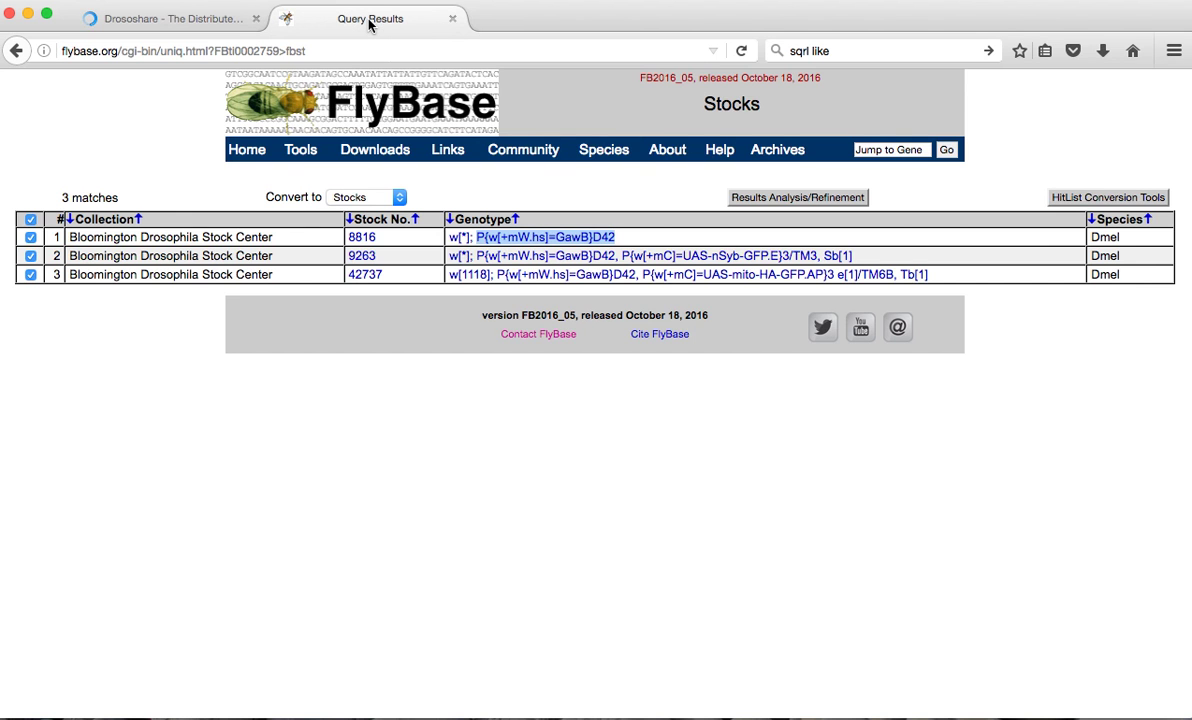
left_click(495, 237)
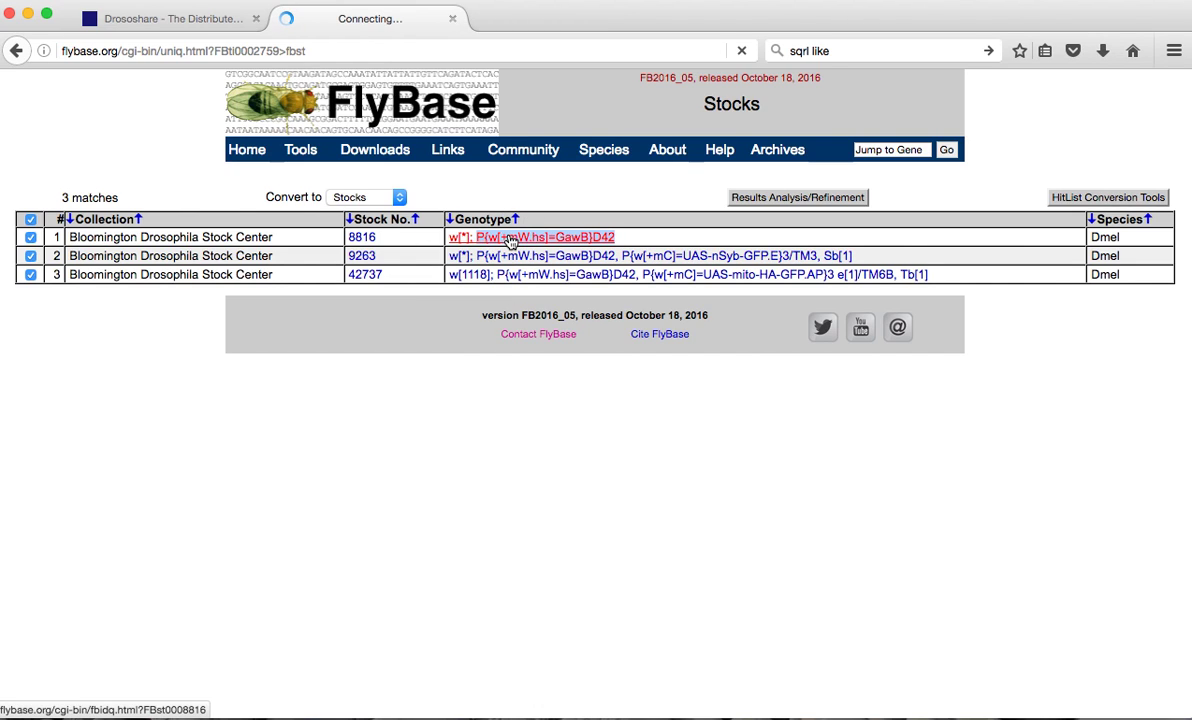
left_click_drag(443, 248, 358, 250)
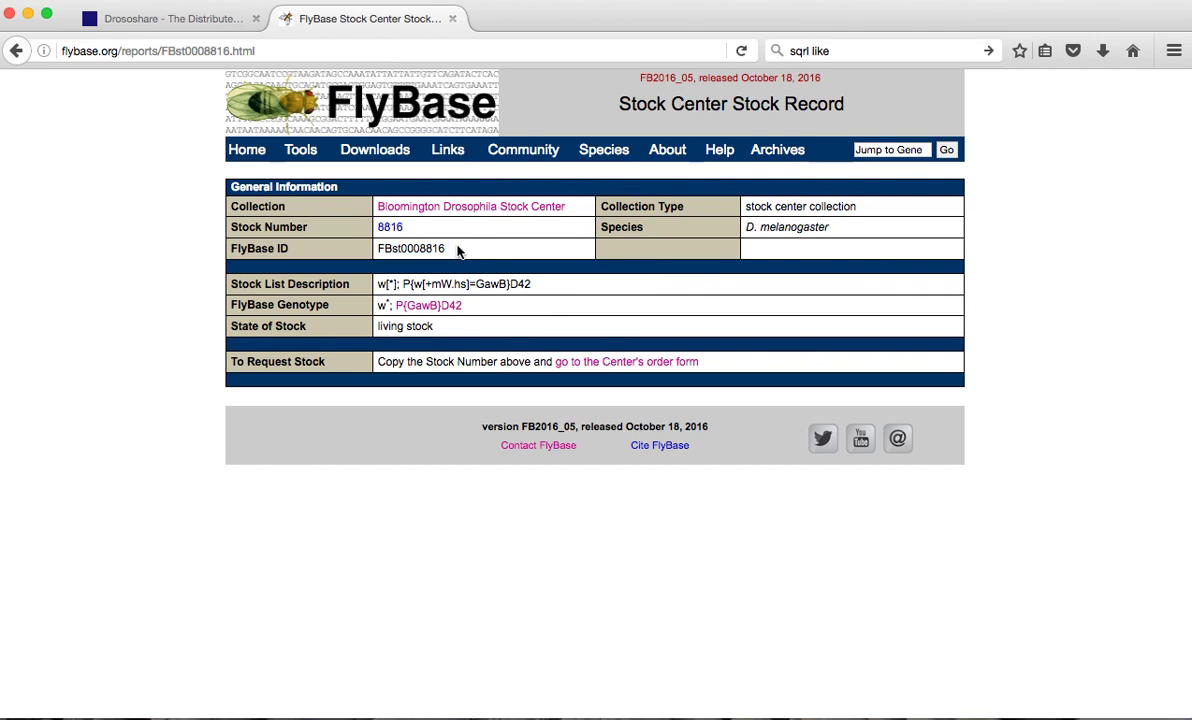
left_click_drag(446, 248, 377, 248)
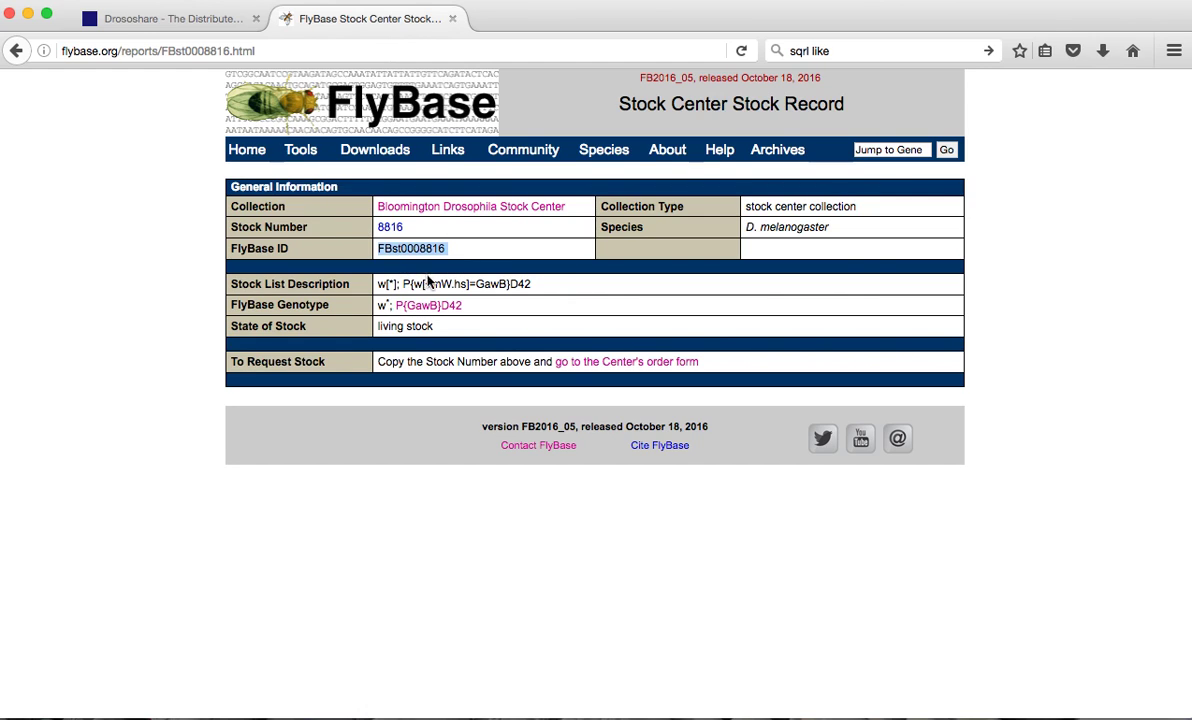
left_click(442, 247)
left_click_drag(442, 247, 378, 251)
key("super+c")
left_click(178, 22)
left_click(160, 259)
Step: Search Drososhare for FBst0008816 and choose it as a search element
key("super+v")
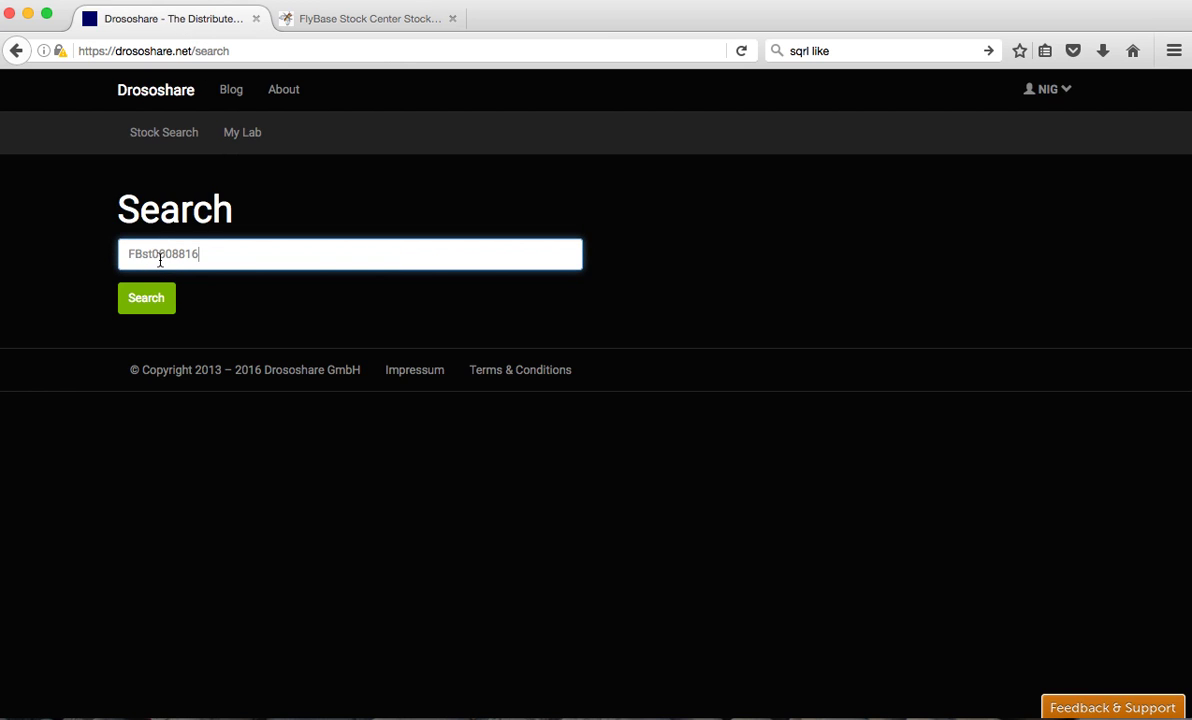
left_click(141, 305)
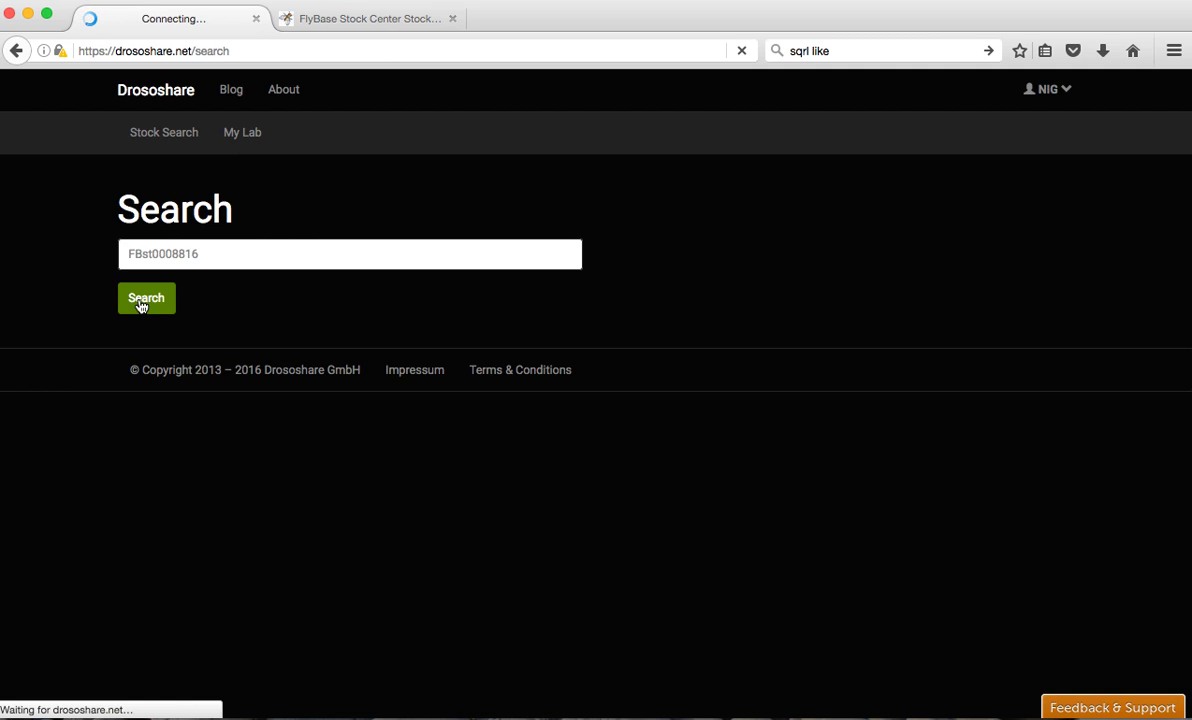
left_click(143, 298)
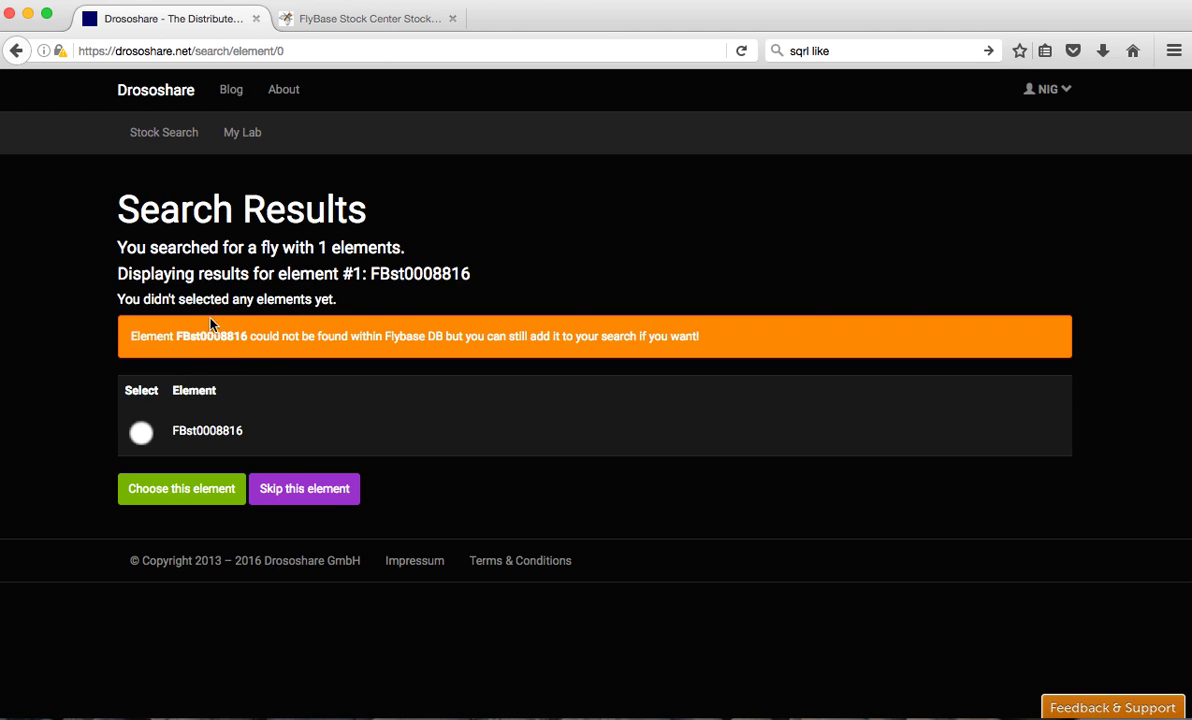
left_click(140, 432)
left_click(160, 497)
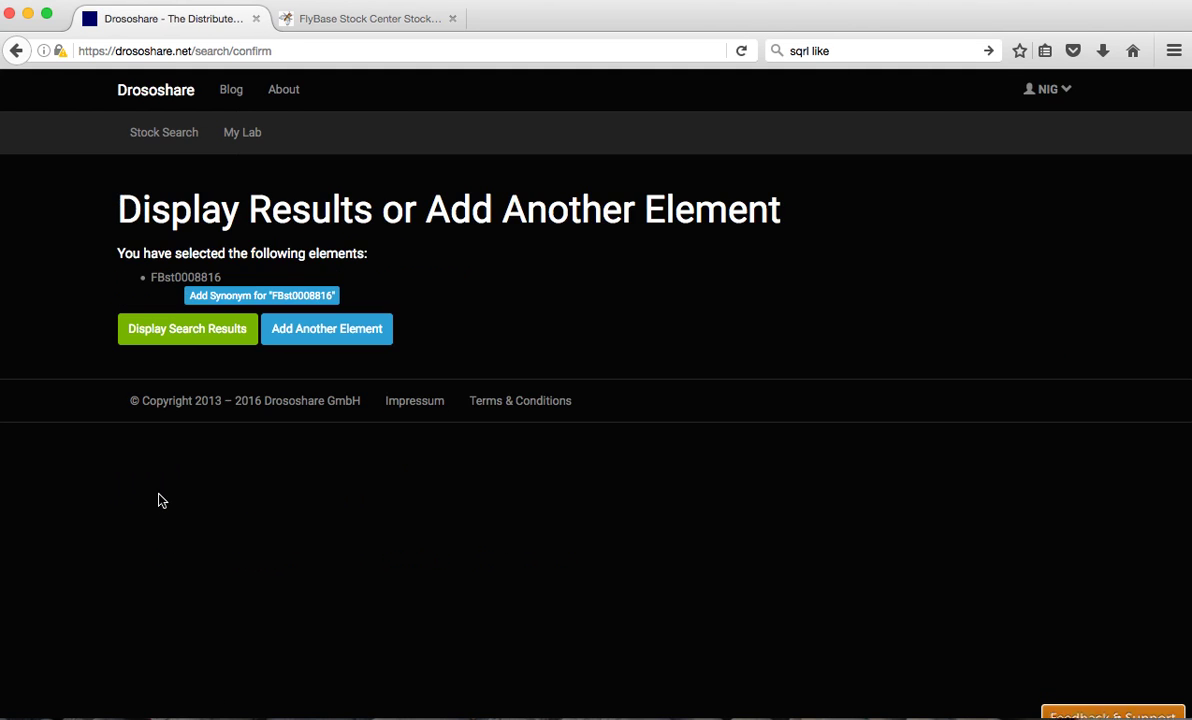
Step: Begin adding FBst0008816 as a synonym, cancel it, and display the search results
left_click(218, 300)
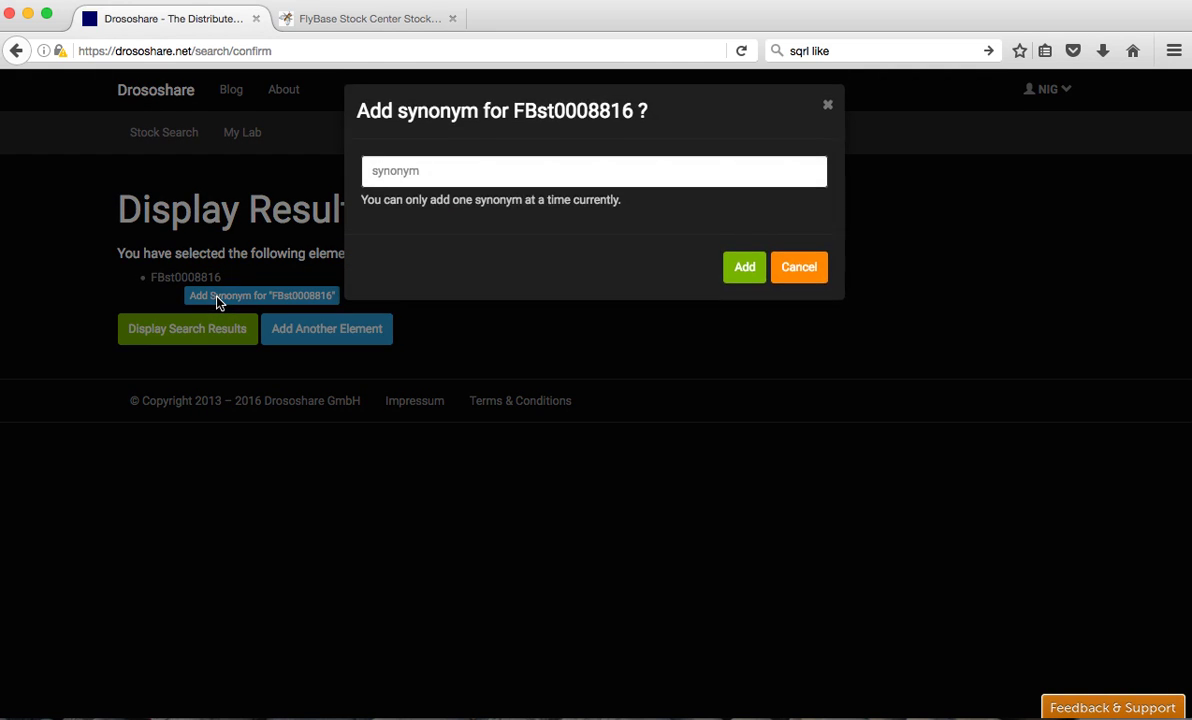
left_click(411, 180)
key("super+v")
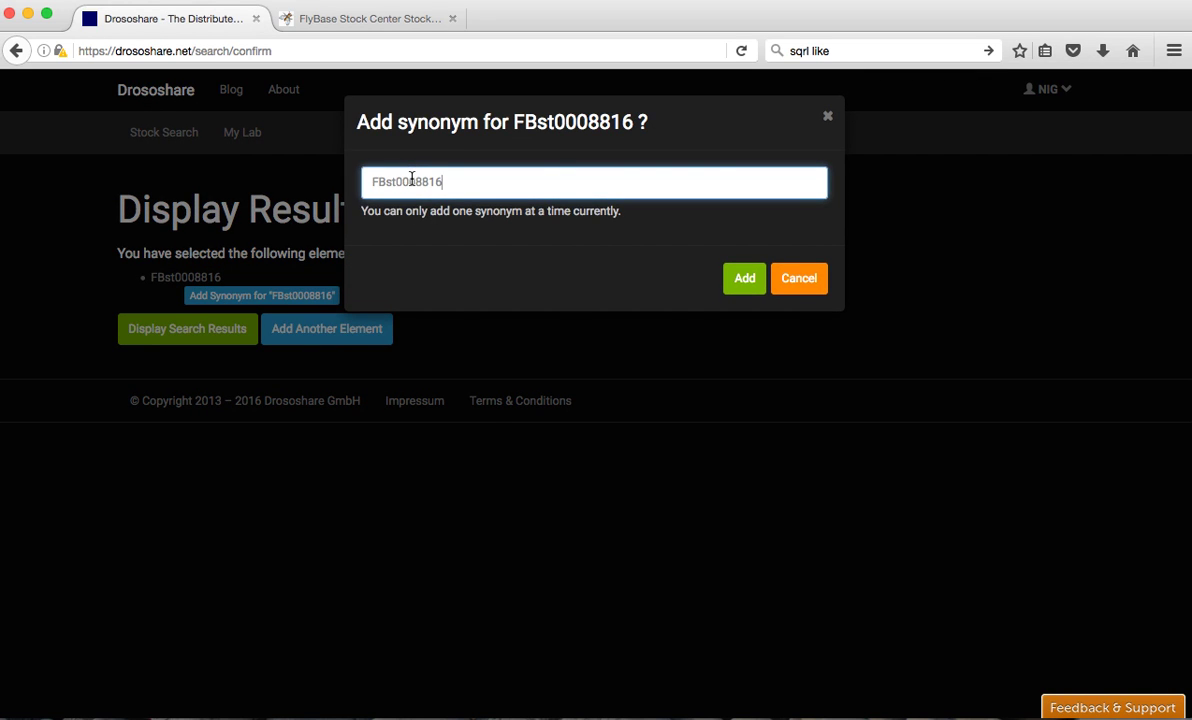
left_click(800, 279)
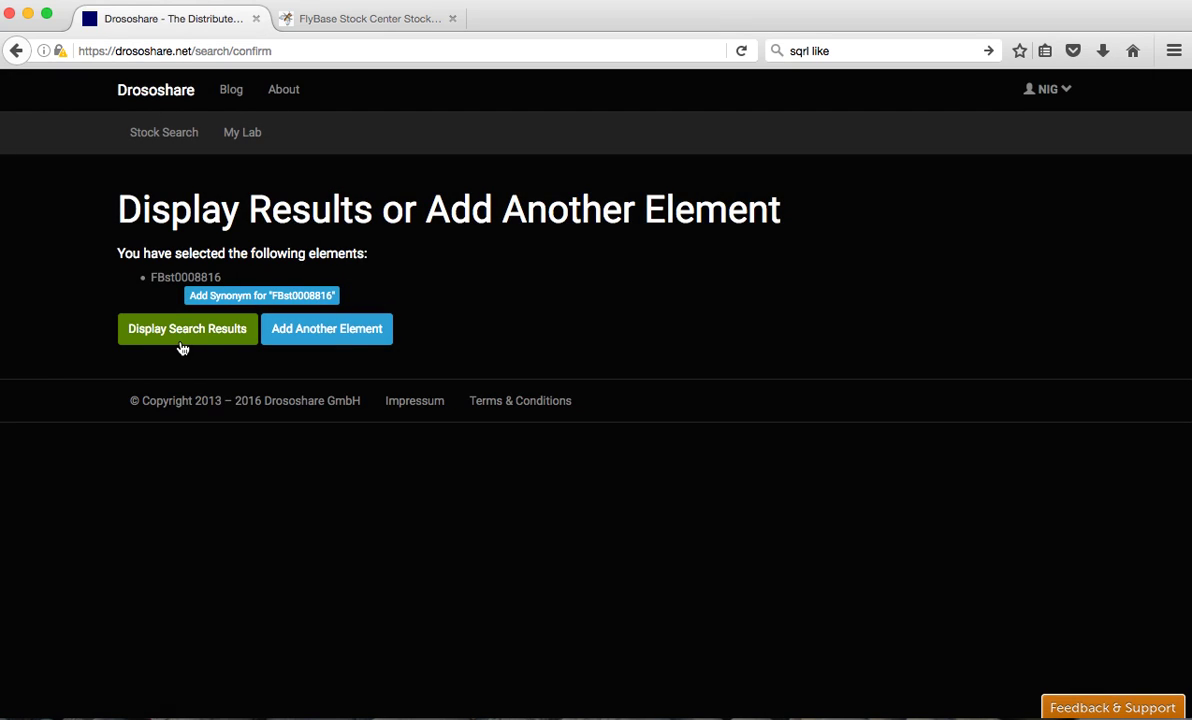
left_click(183, 338)
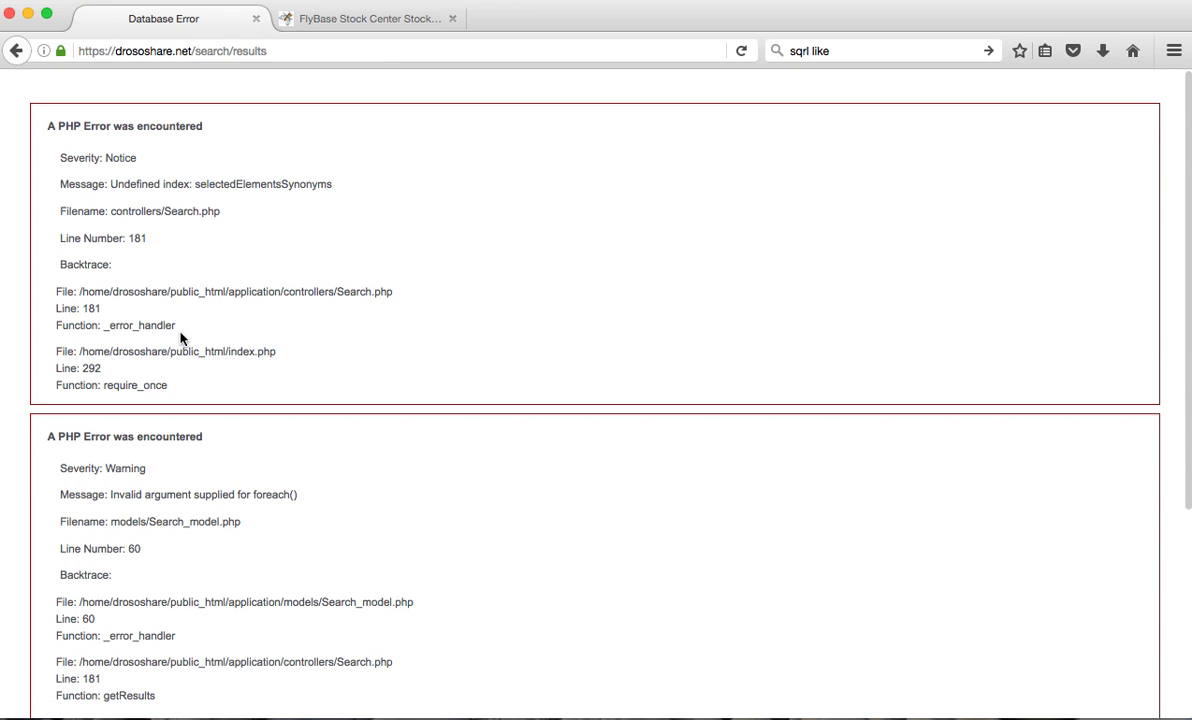
Step: Go back from the error page, add FBst0008816 as its own synonym, and display the results
left_click(16, 51)
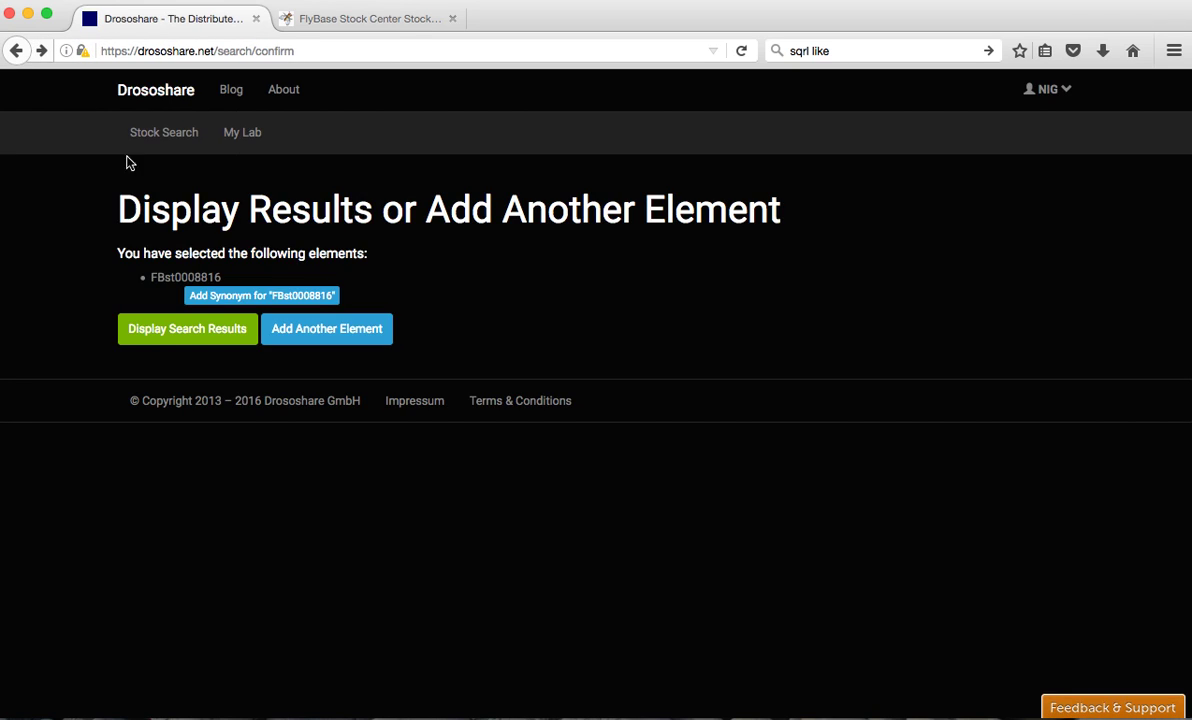
left_click(269, 296)
left_click(421, 178)
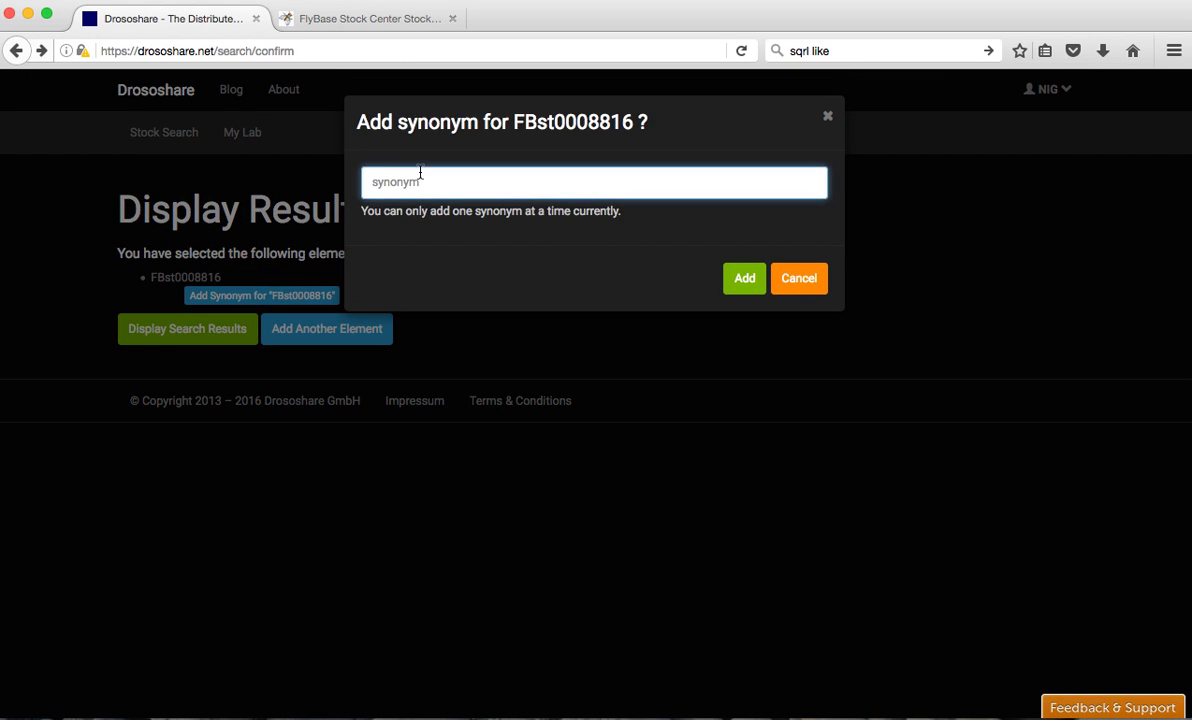
key("super+v")
left_click(735, 280)
left_click(199, 355)
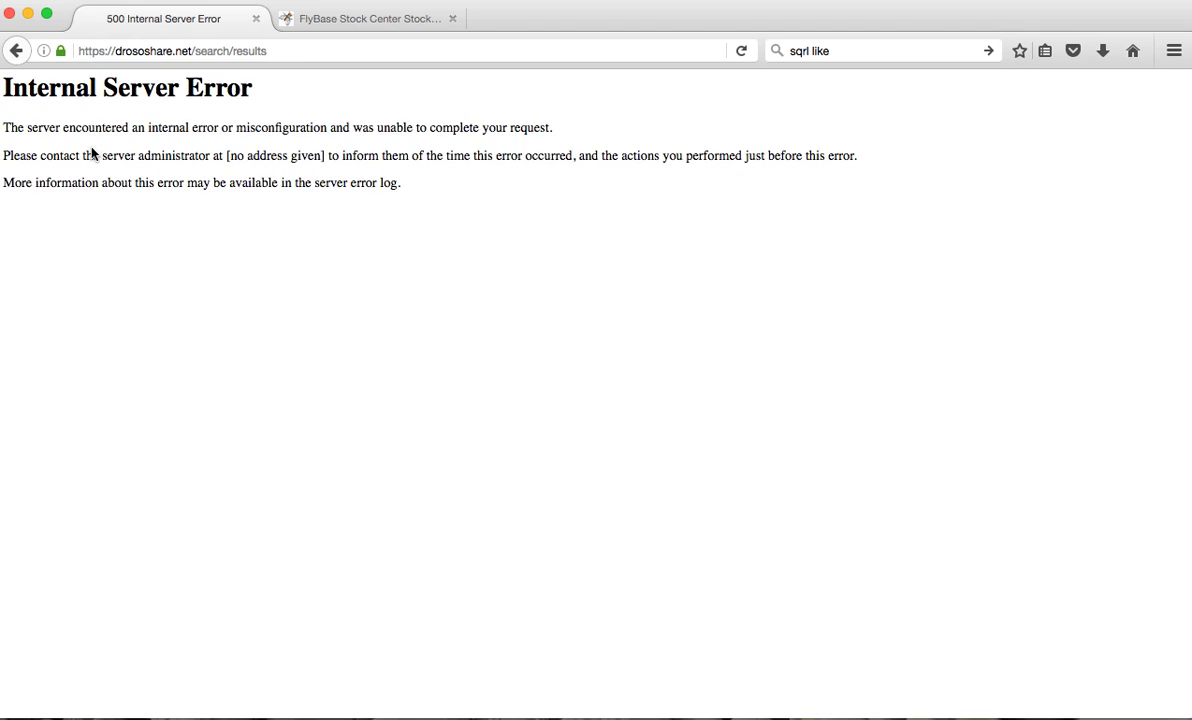
Step: Remove the empty synonym entry and display the results for FBst0008816
left_click(16, 50)
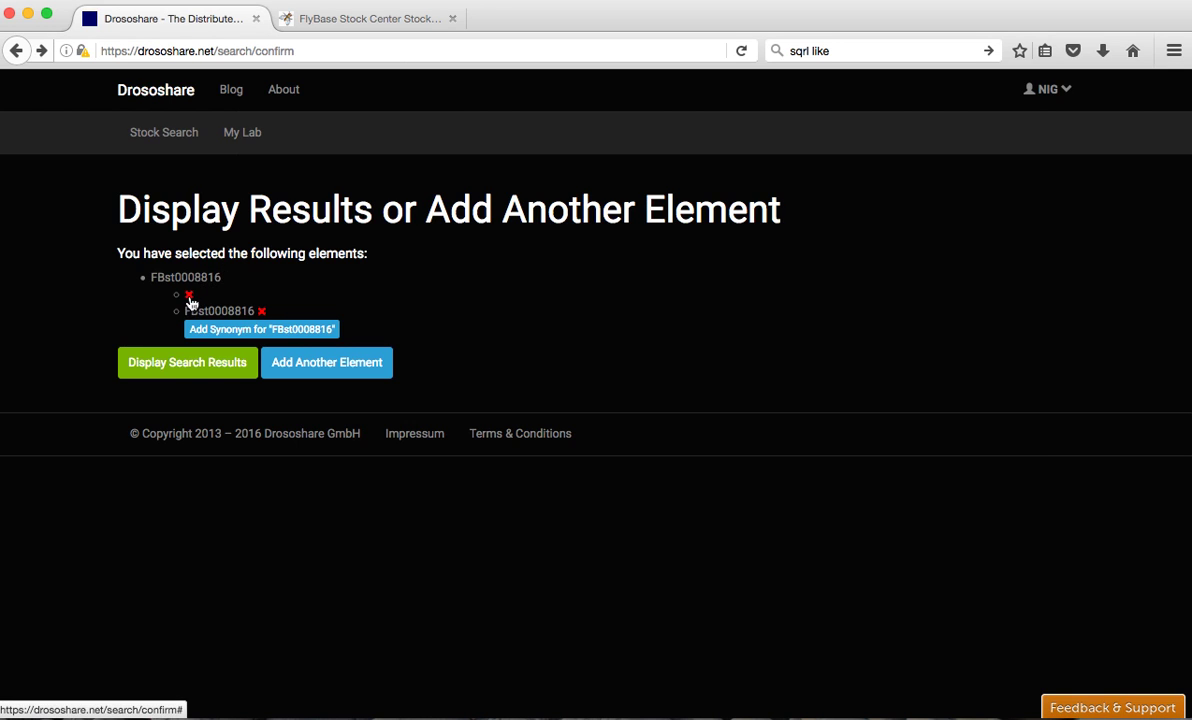
left_click(188, 296)
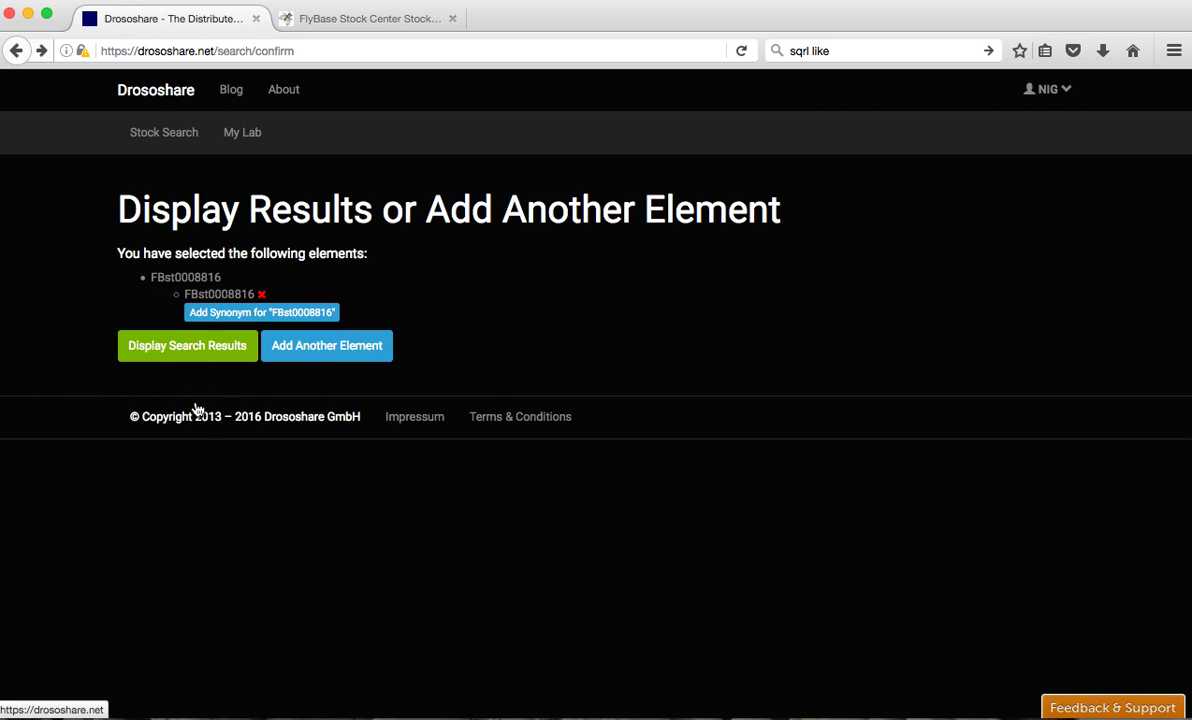
left_click(182, 352)
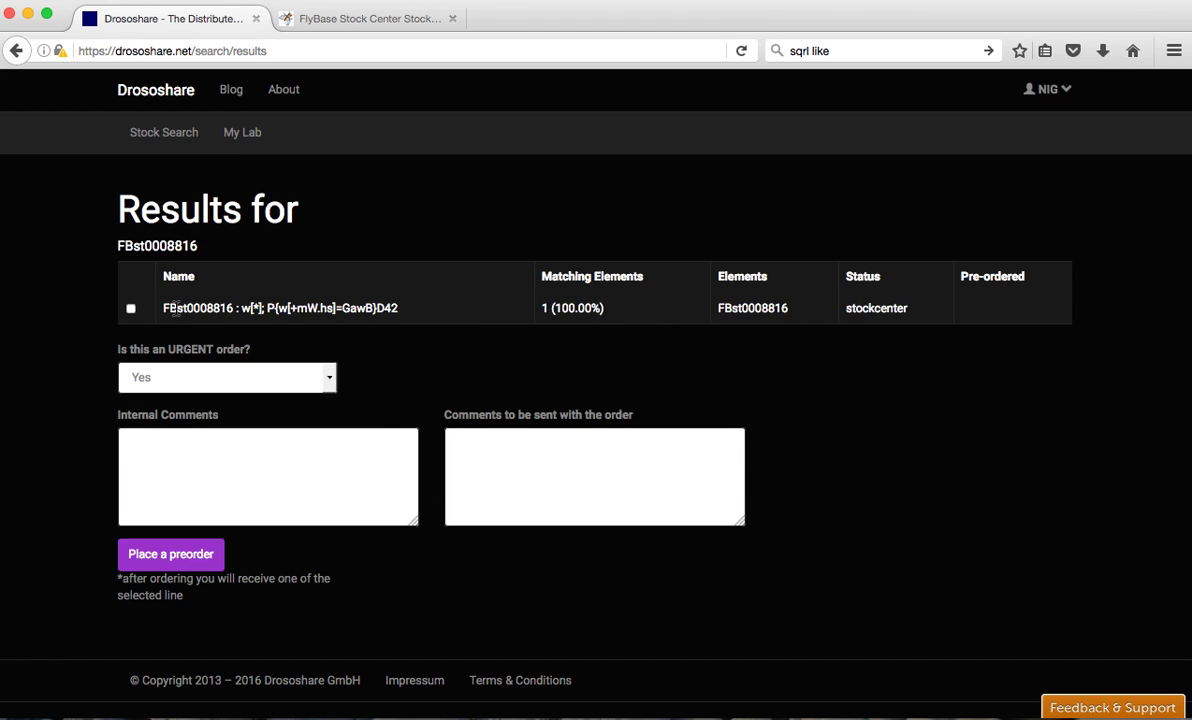
left_click_drag(158, 309, 233, 304)
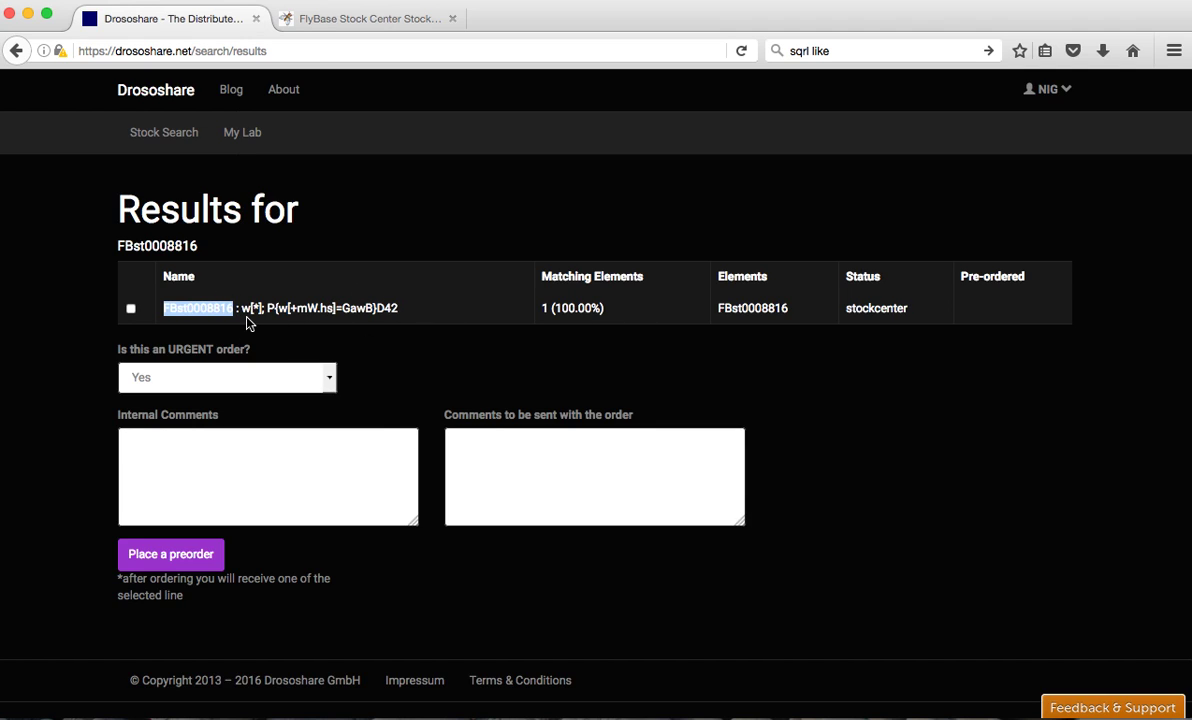
left_click(289, 311)
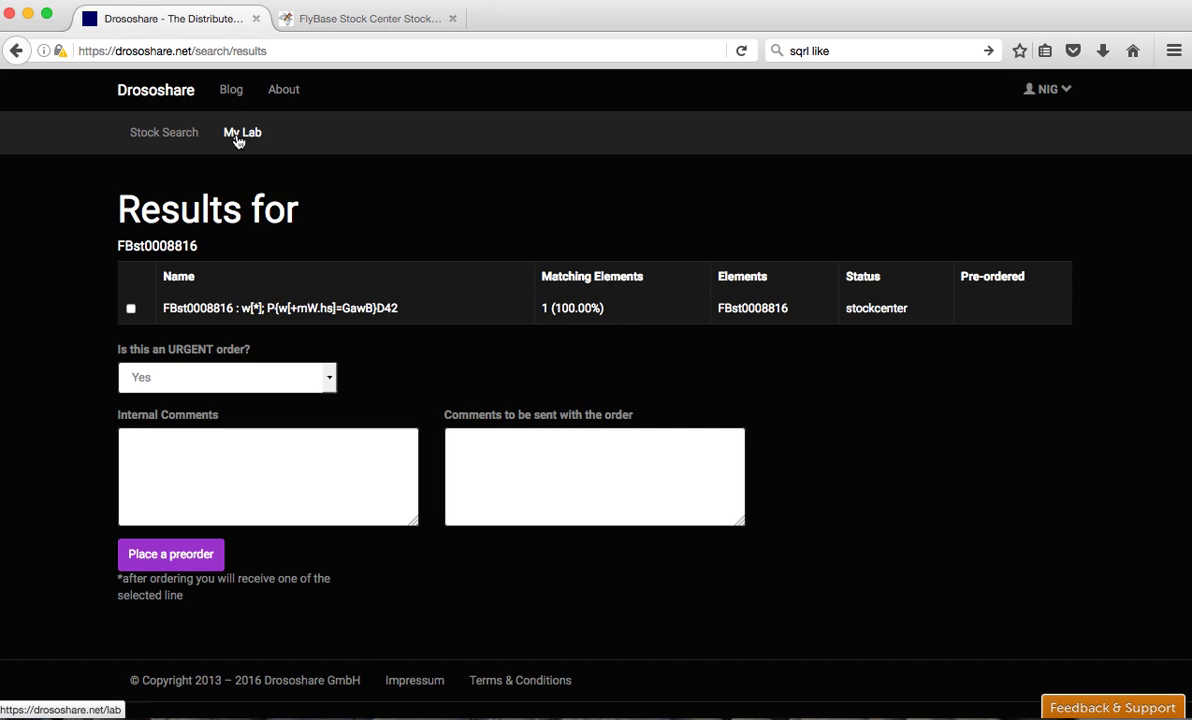
left_click(1108, 708)
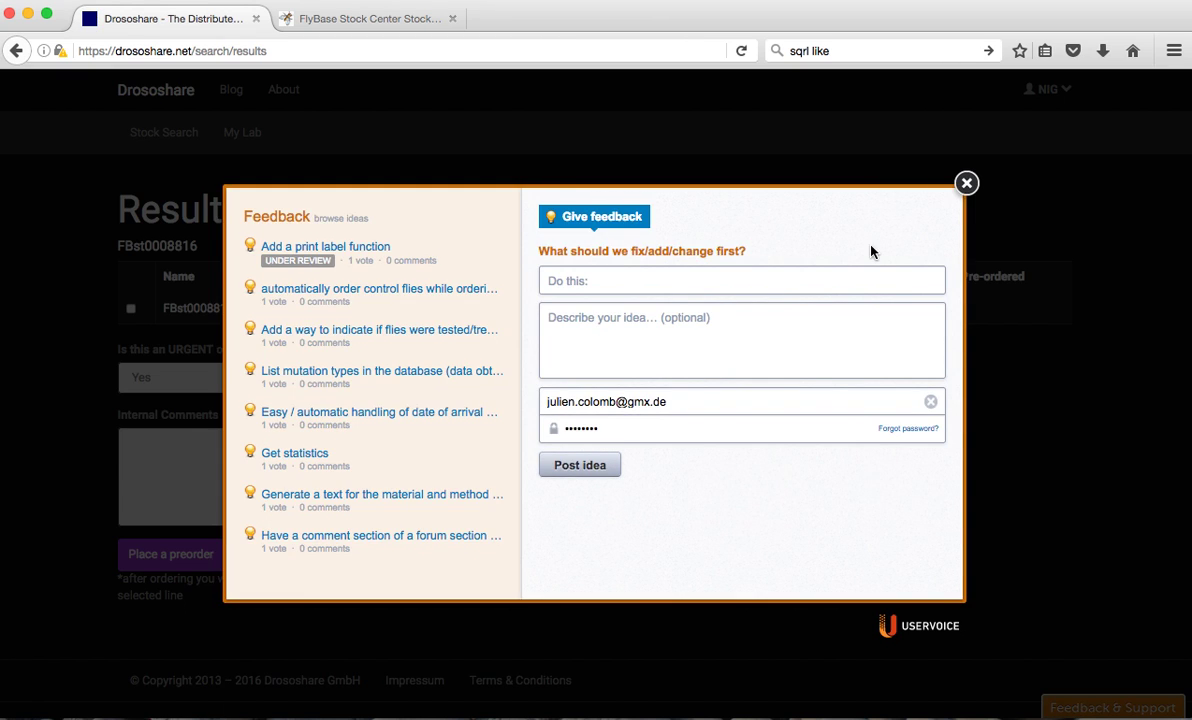
left_click(966, 184)
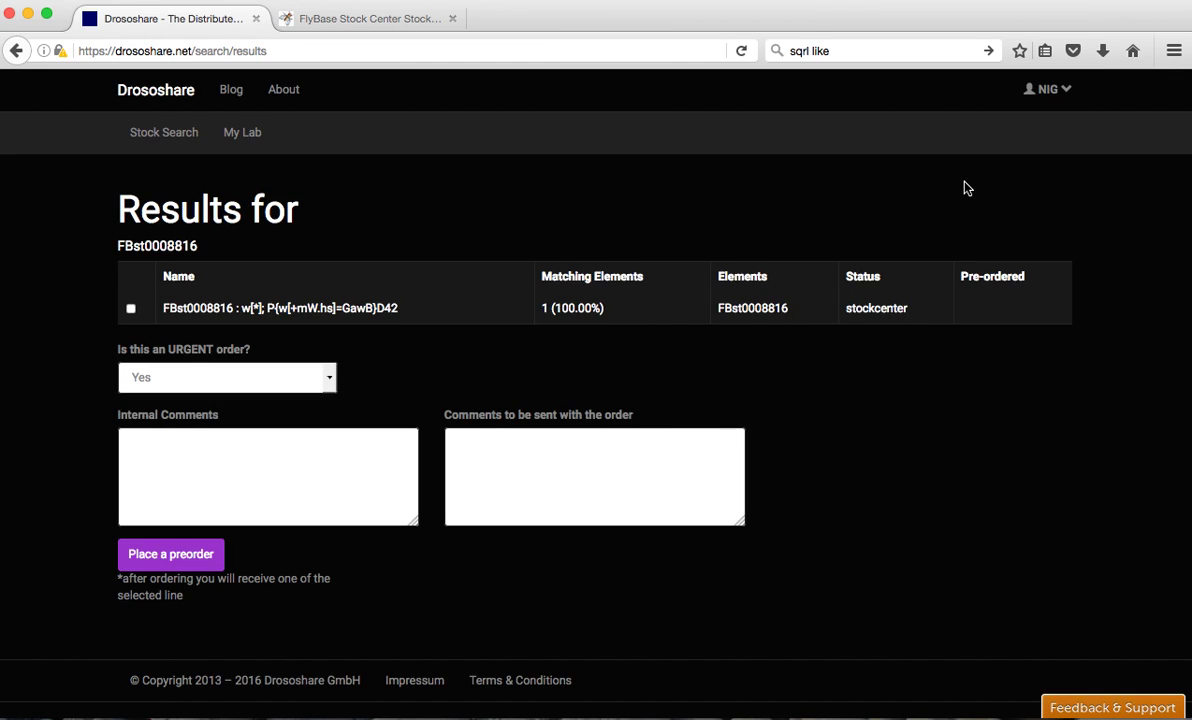